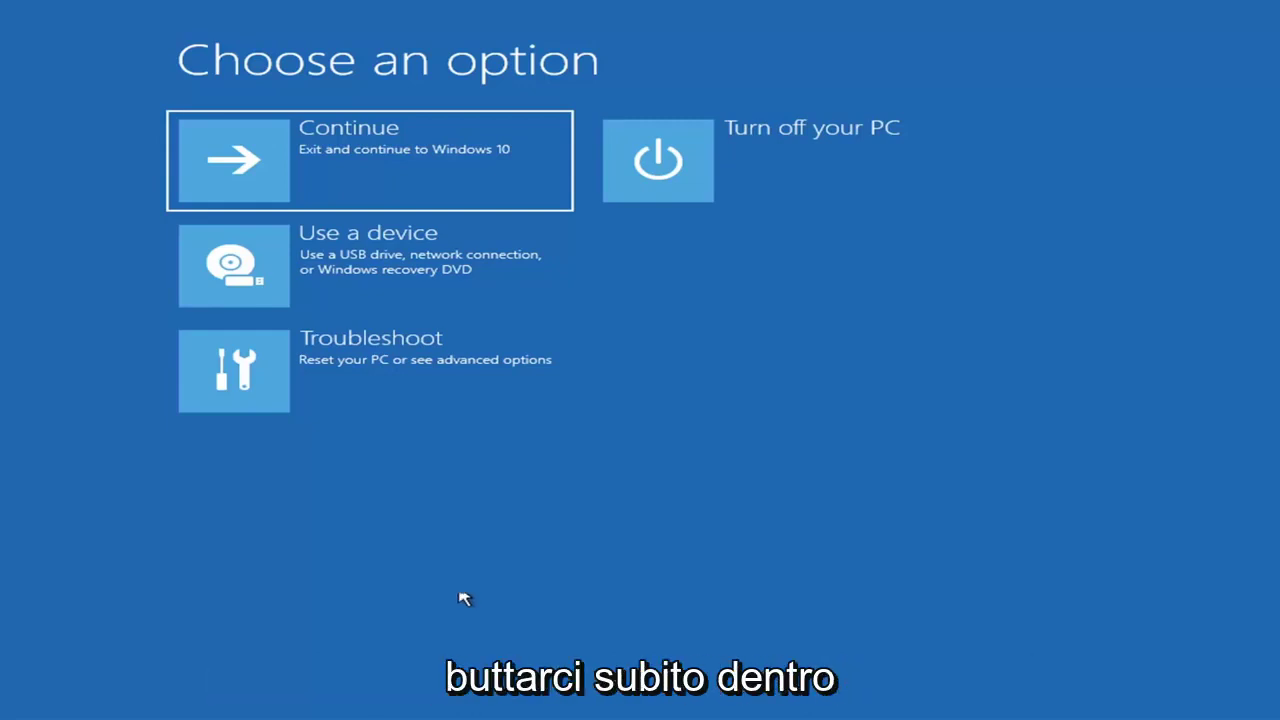
Step: Run Startup Repair from the advanced troubleshooting options
key("Return")
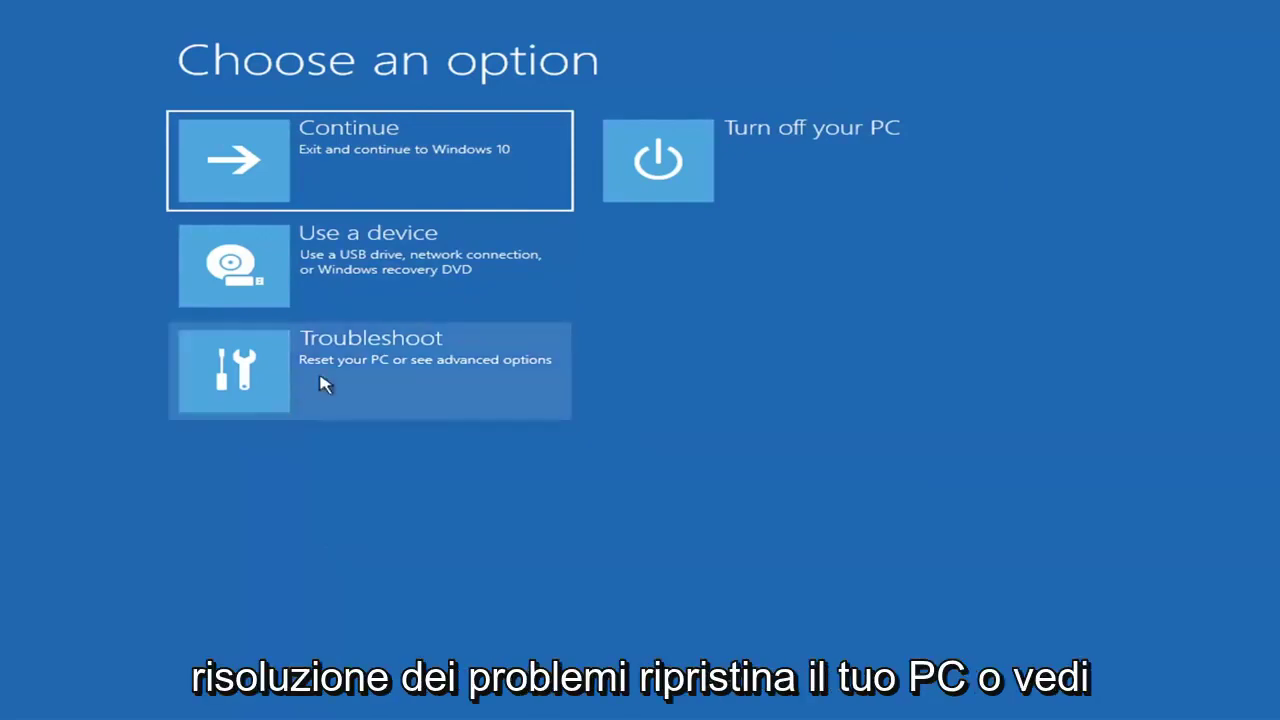
left_click(491, 374)
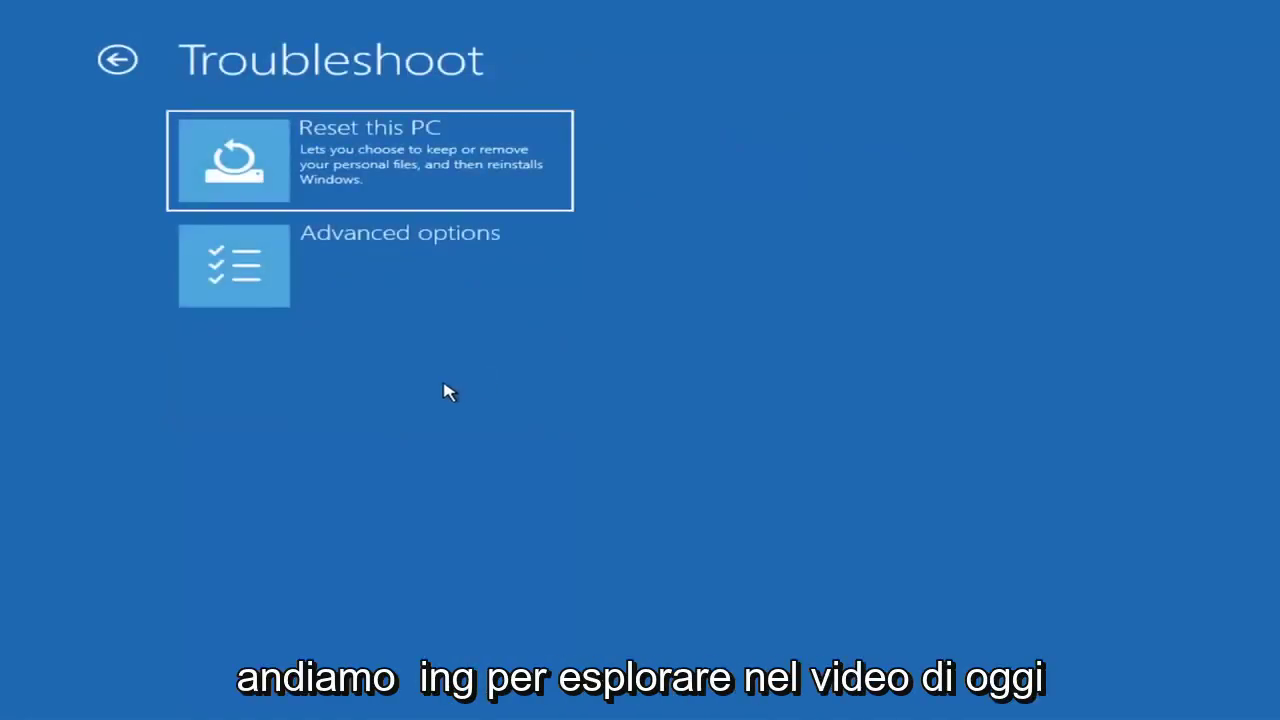
left_click(400, 272)
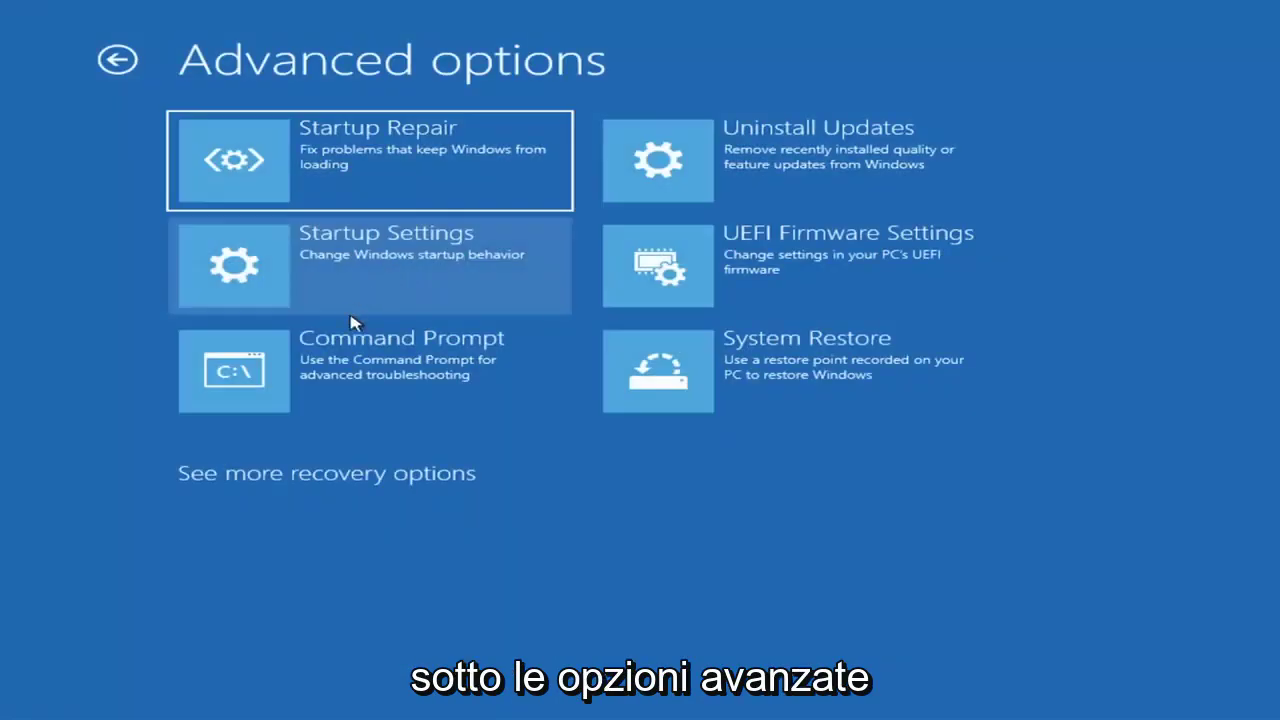
left_click(343, 172)
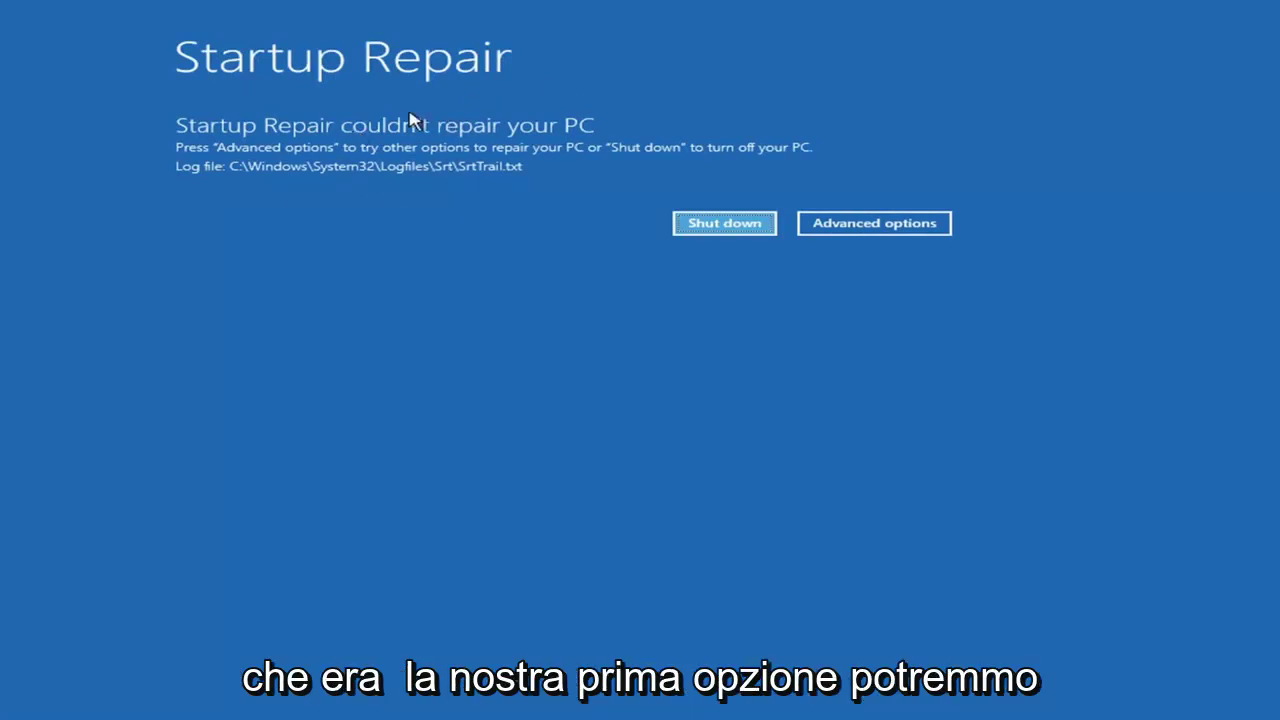
Step: Return to the advanced troubleshooting options and review the Startup Settings and Uninstall Updates pages without applying anything
left_click(891, 227)
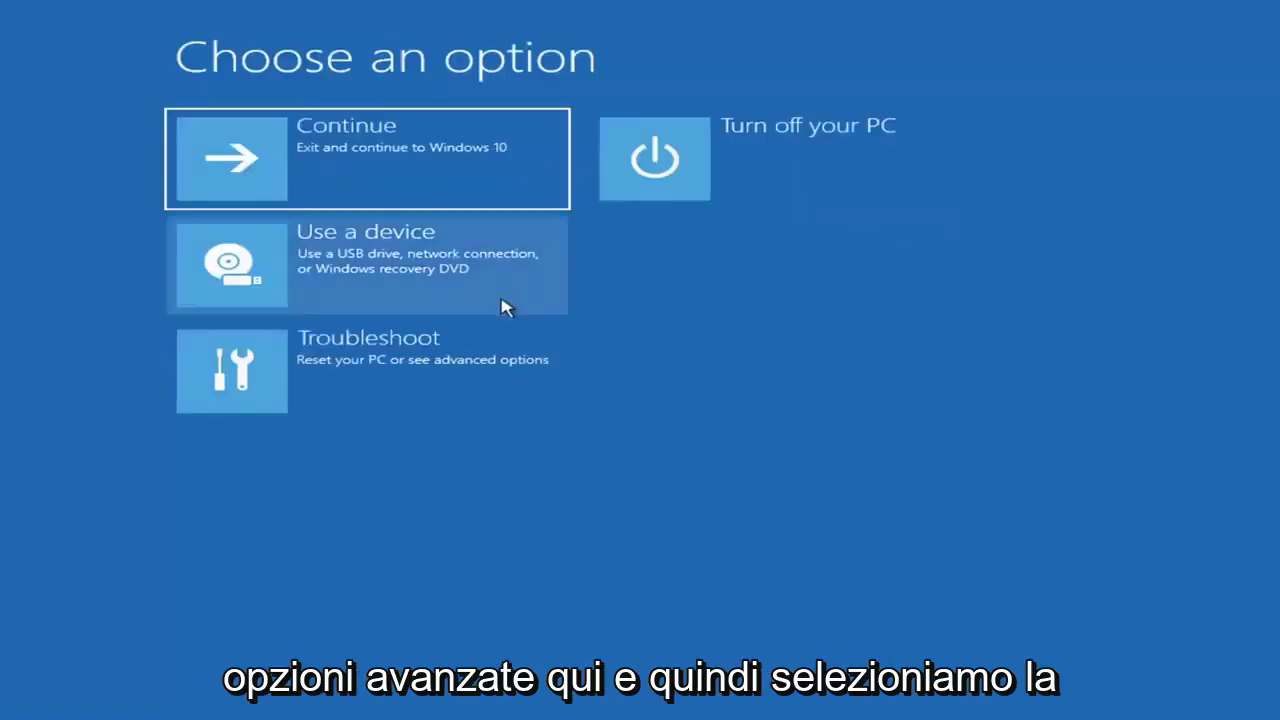
left_click(322, 385)
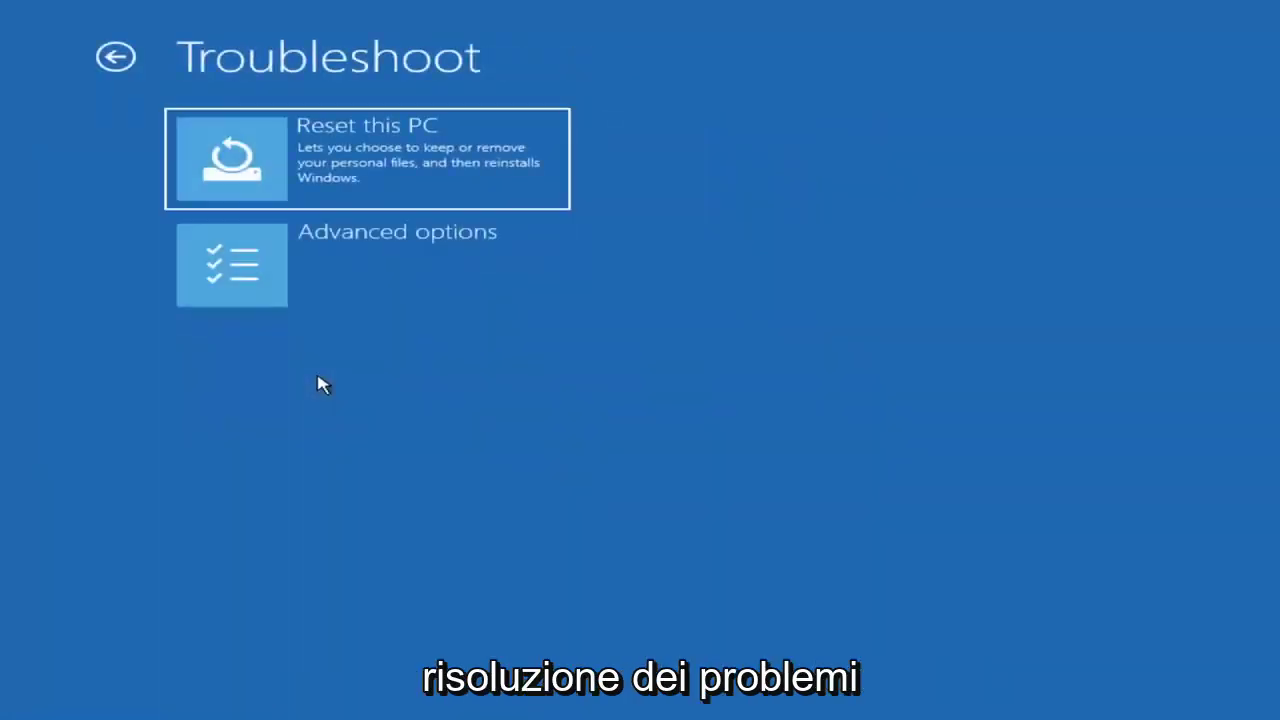
left_click(335, 281)
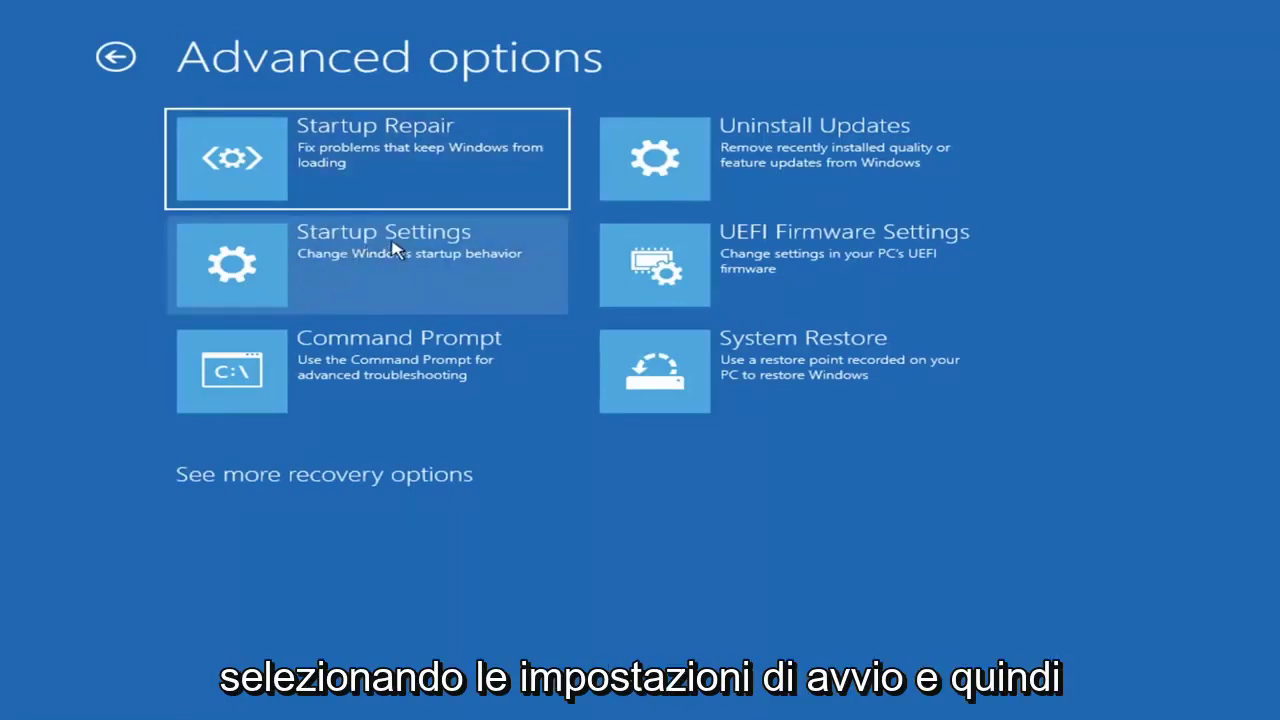
left_click(331, 266)
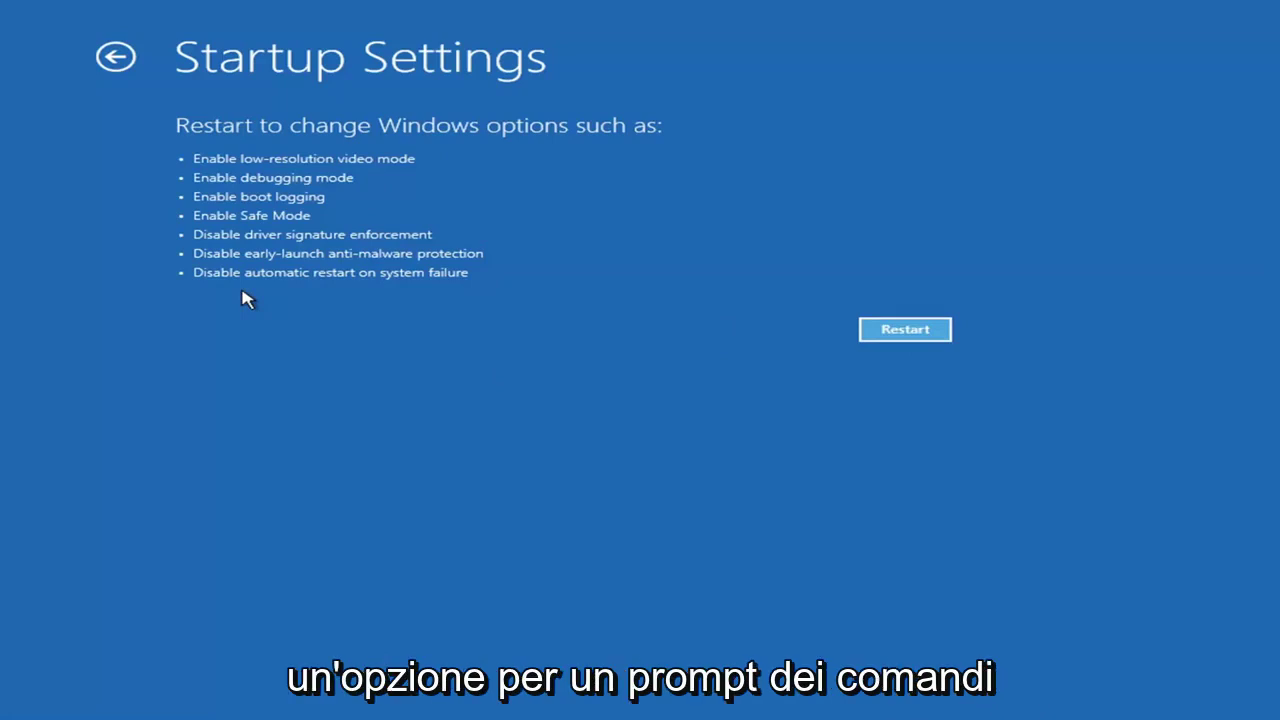
left_click(112, 57)
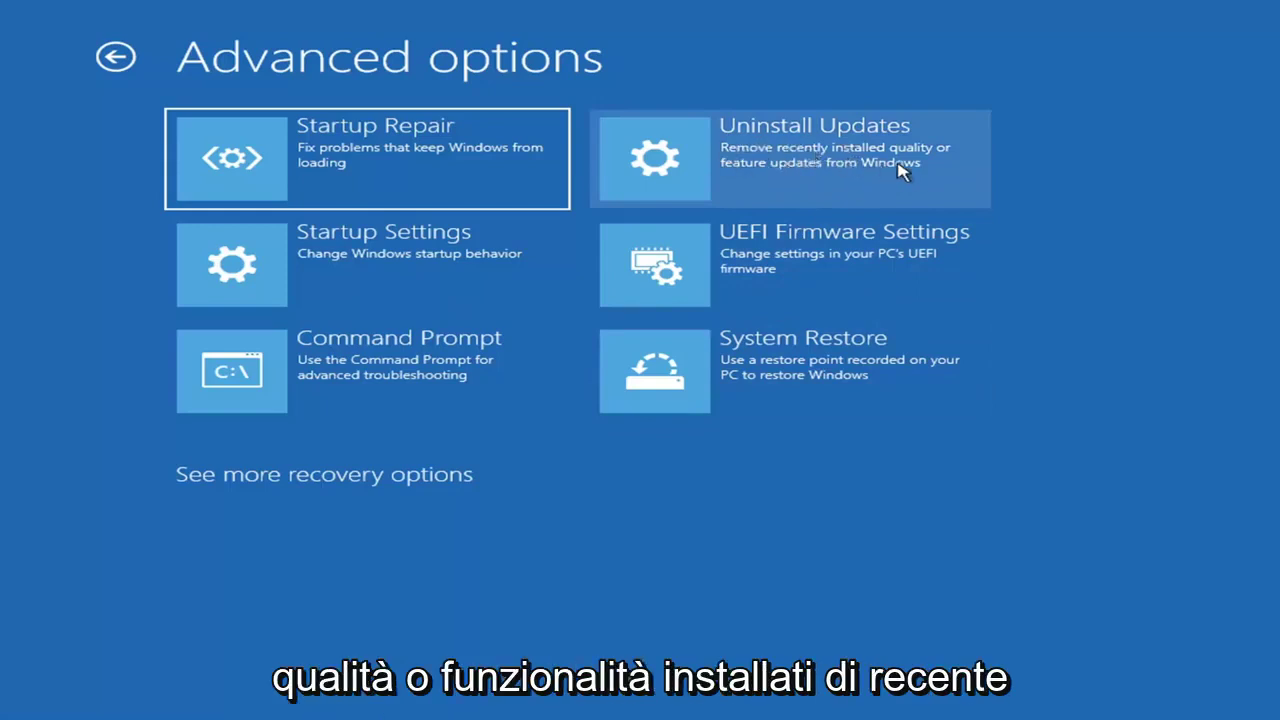
left_click(746, 163)
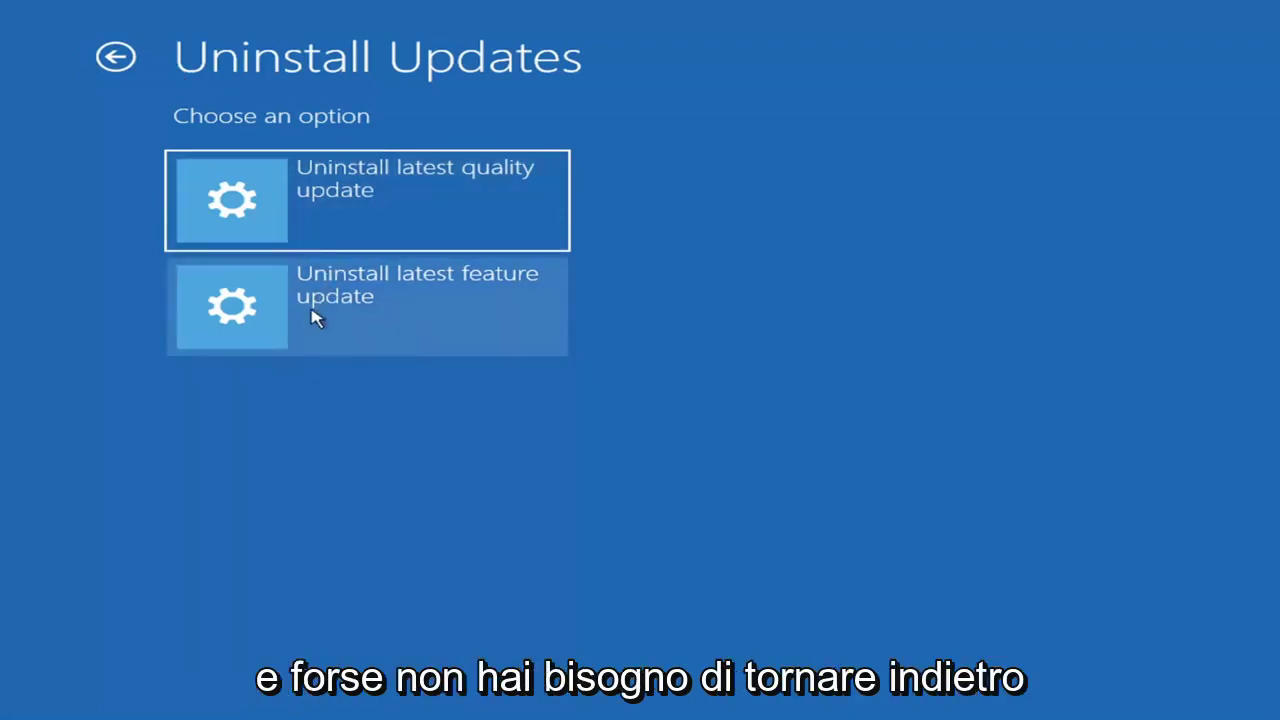
left_click(116, 57)
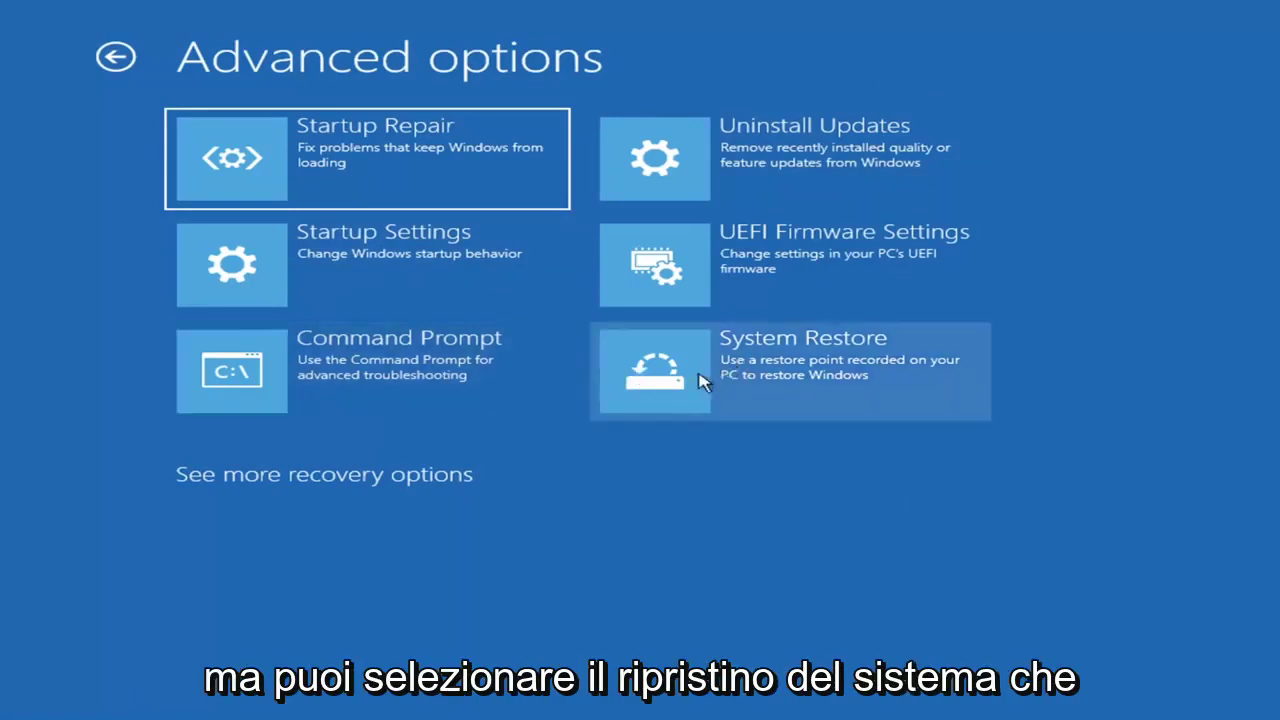
Step: Restore the system to the manual "Before Updates" restore point of 7/9/2021, restart the PC and dismiss the completion message
left_click(805, 392)
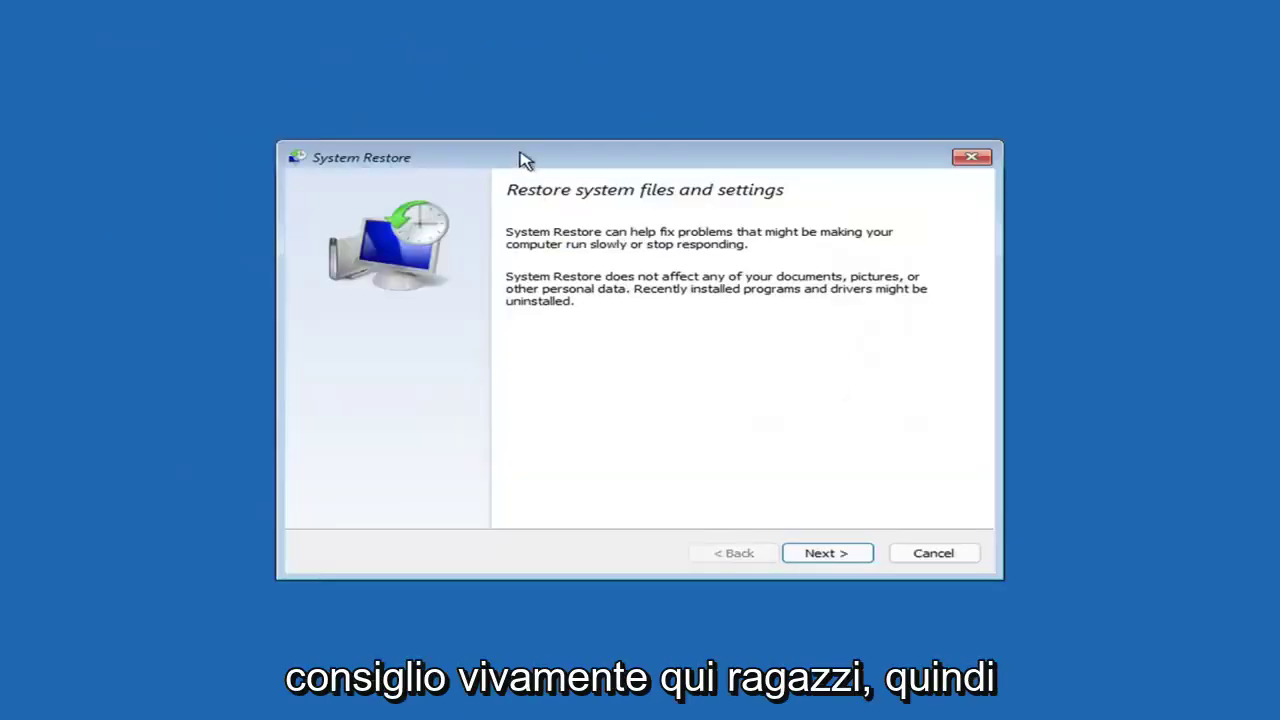
left_click(822, 553)
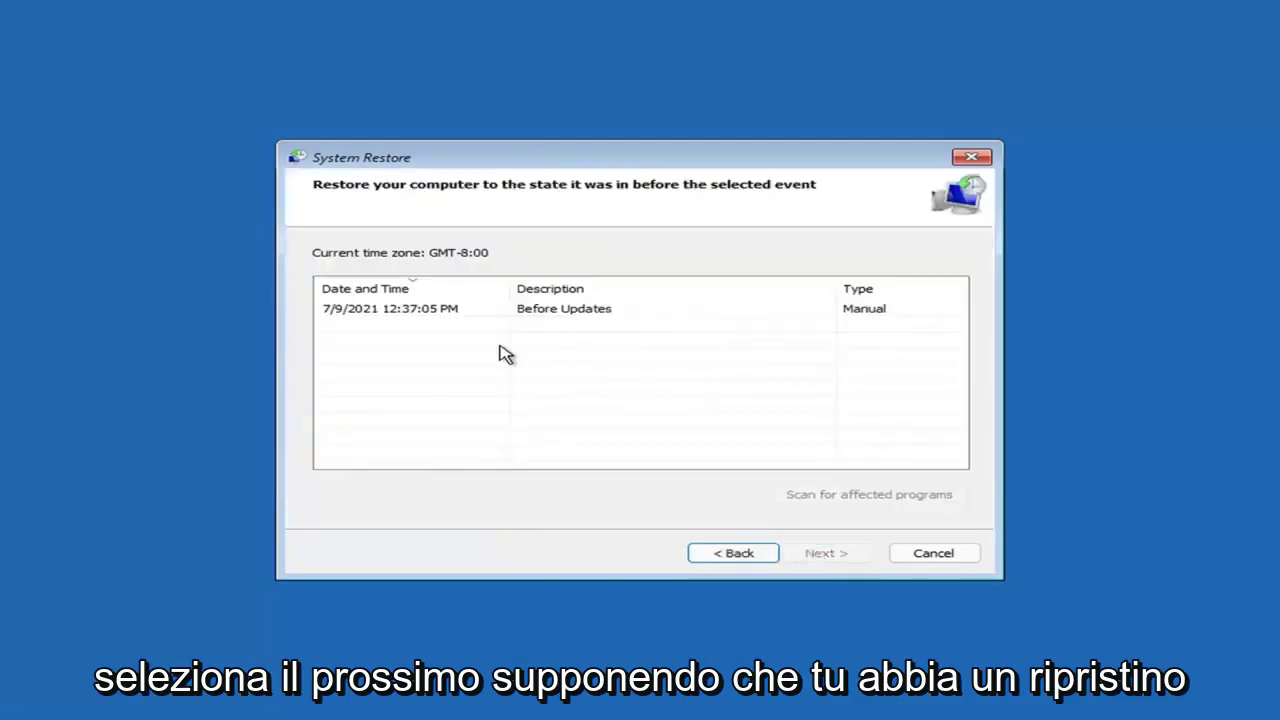
left_click(395, 316)
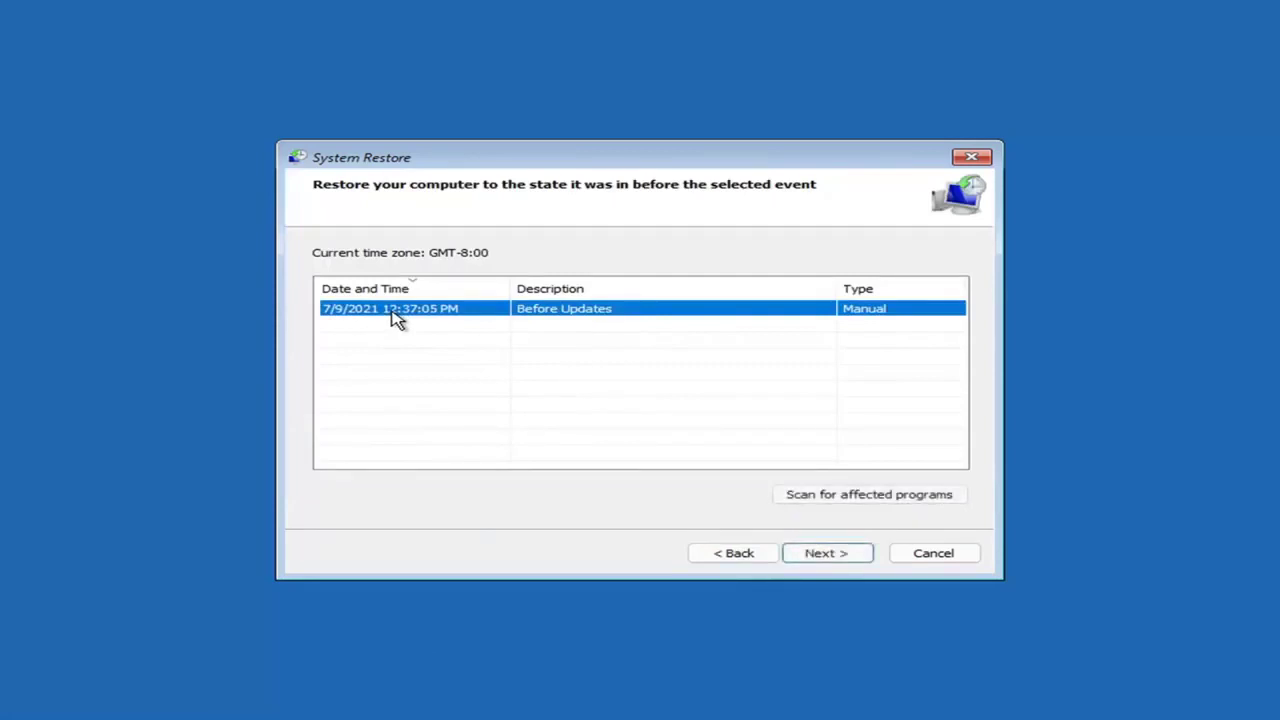
left_click(841, 557)
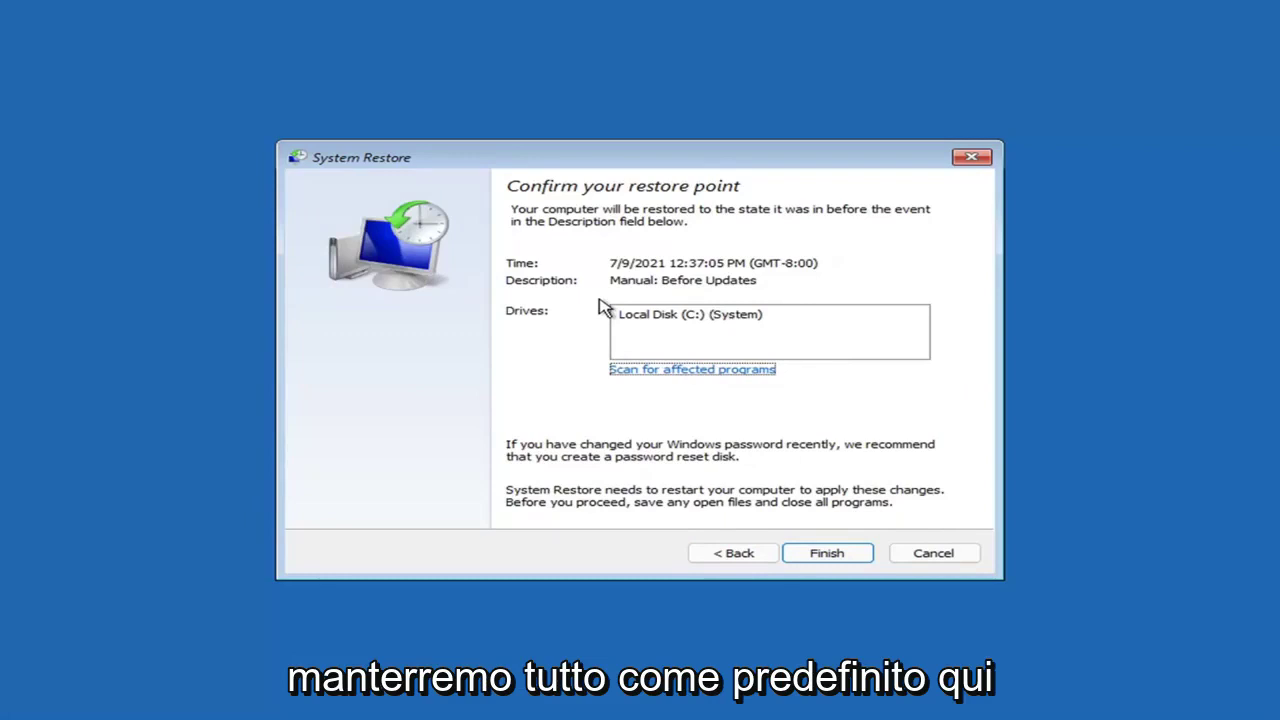
left_click(827, 557)
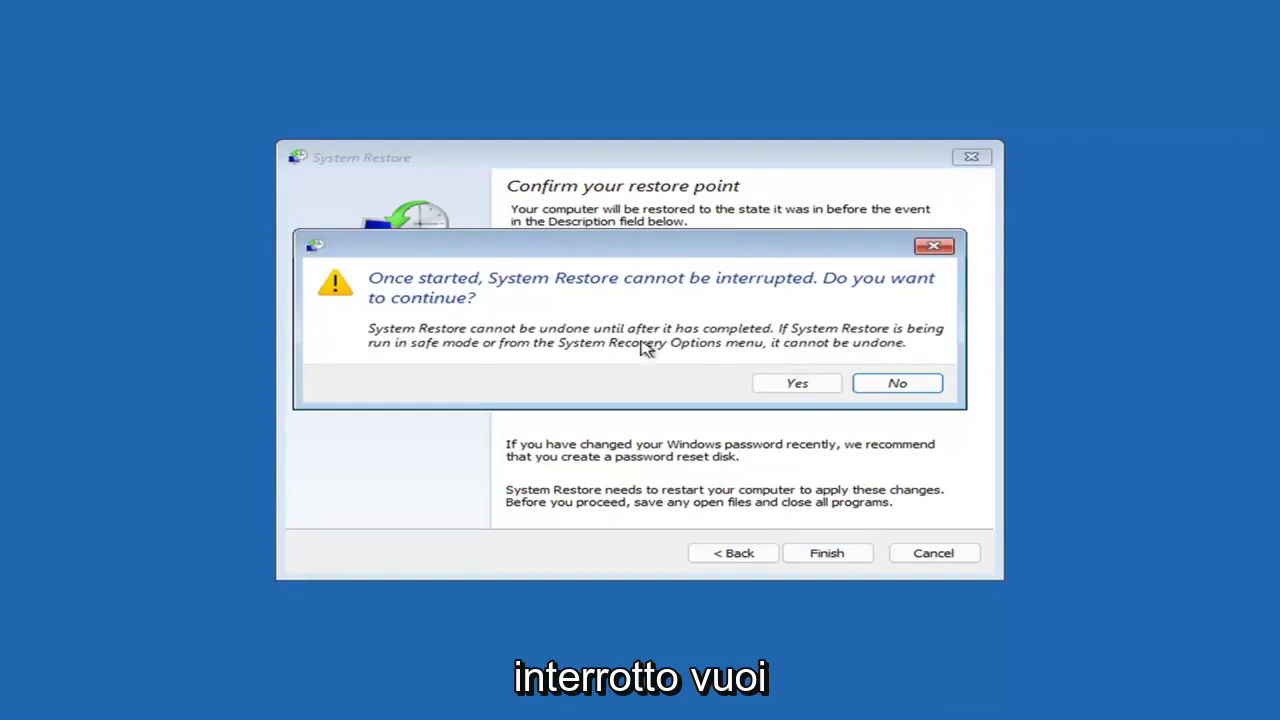
left_click(798, 390)
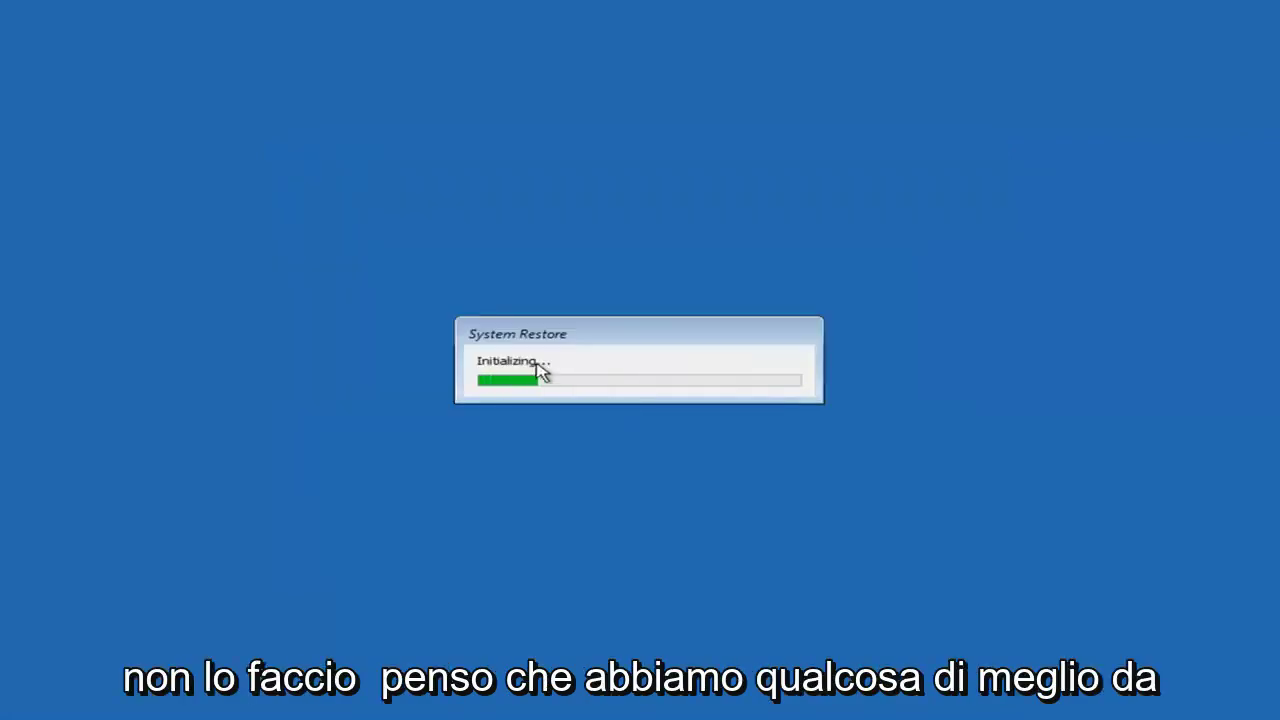
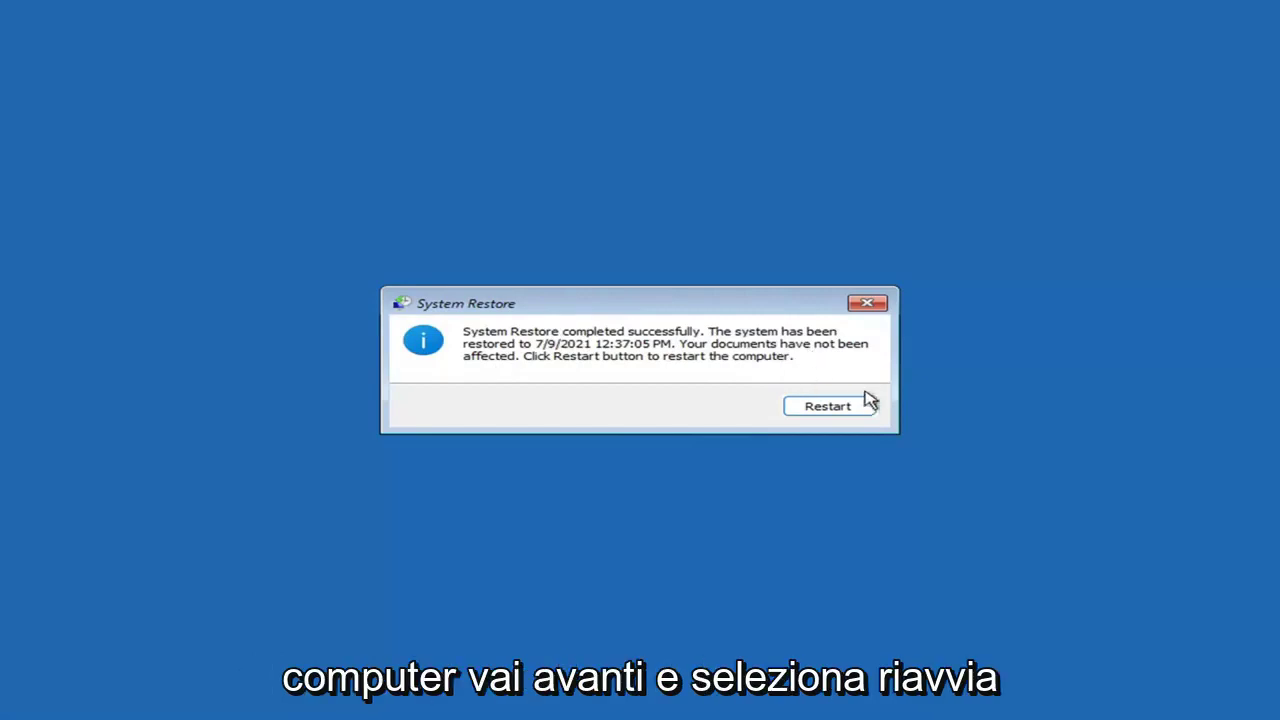
left_click(822, 408)
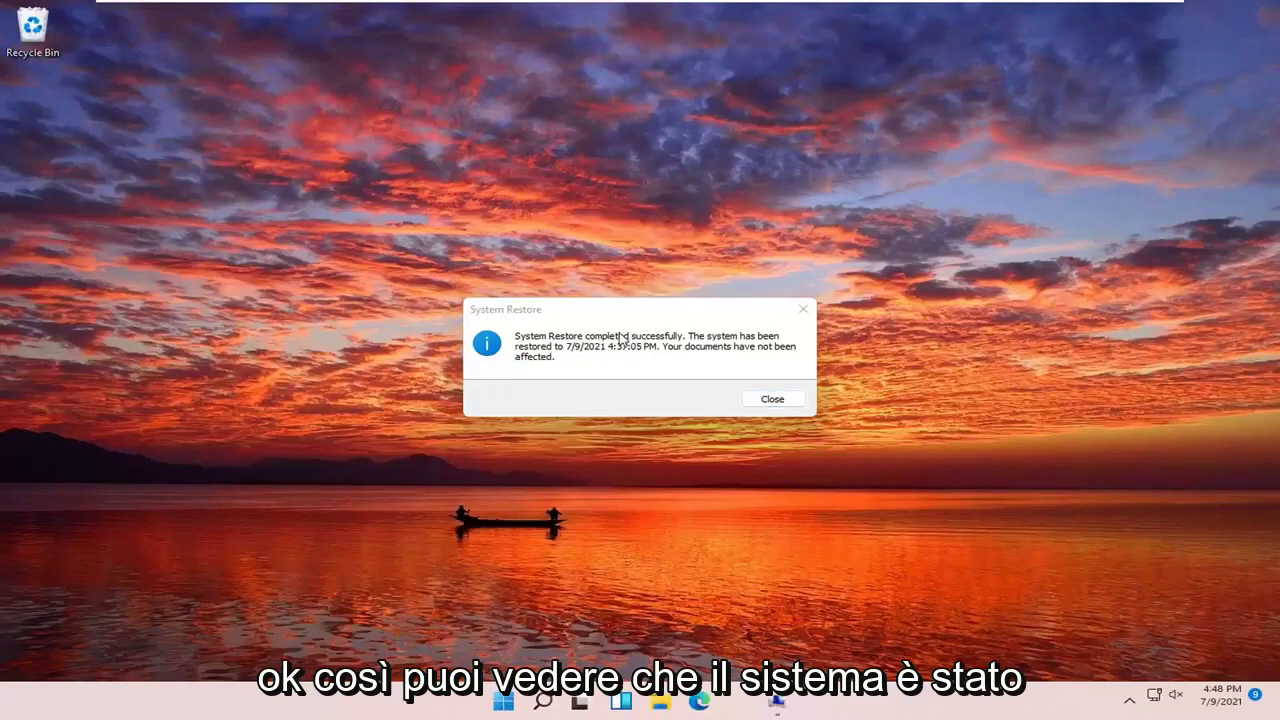
left_click(803, 310)
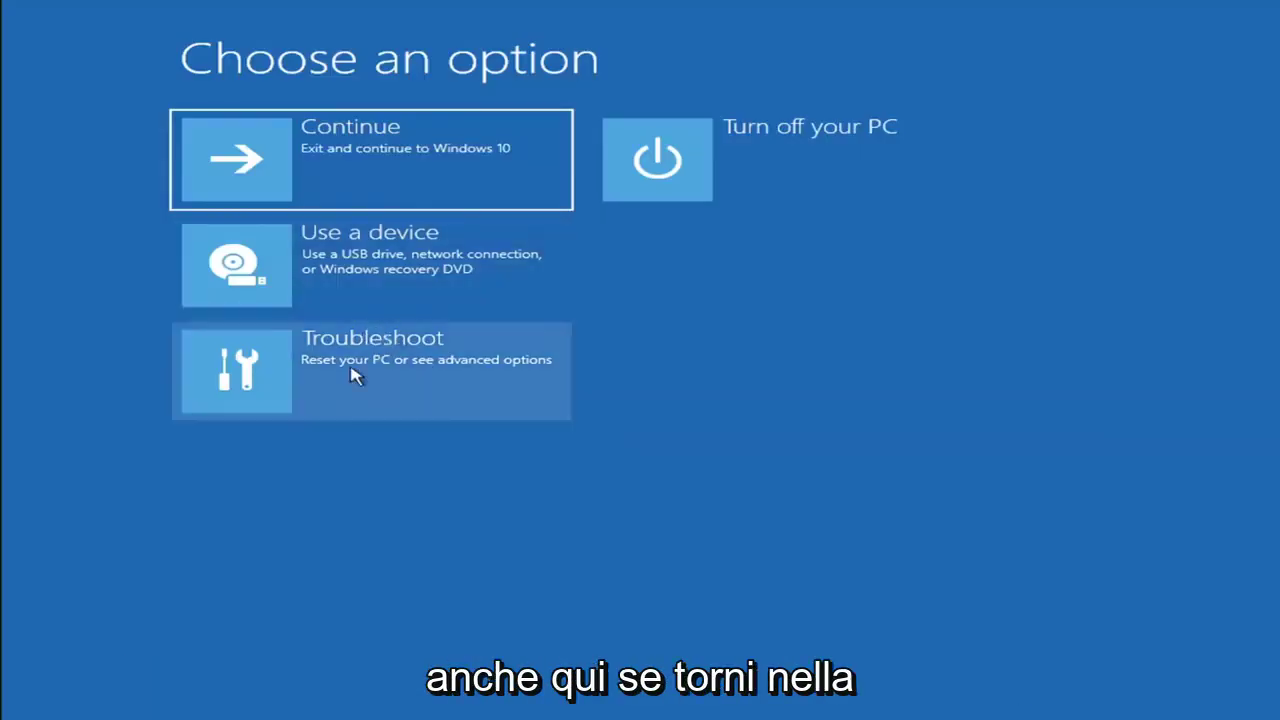
Step: Review the Reset this PC choices in the troubleshooting options, then return to the main recovery screen
left_click(372, 378)
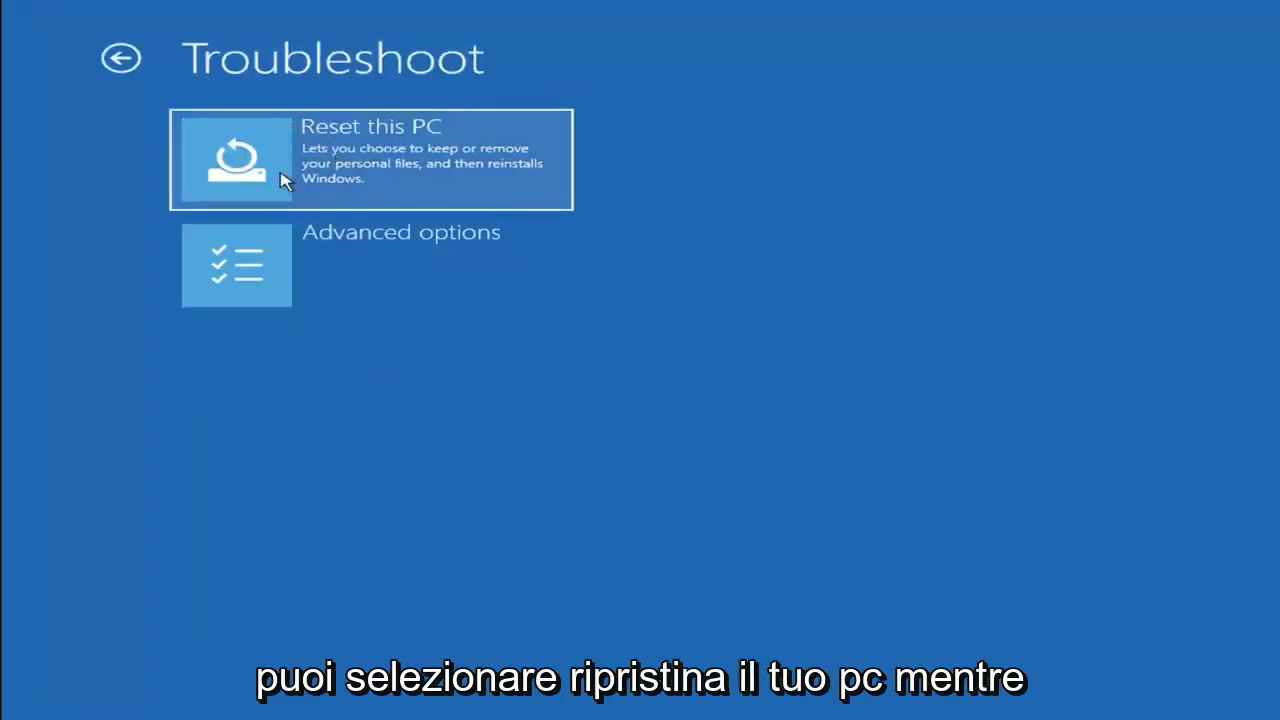
left_click(418, 180)
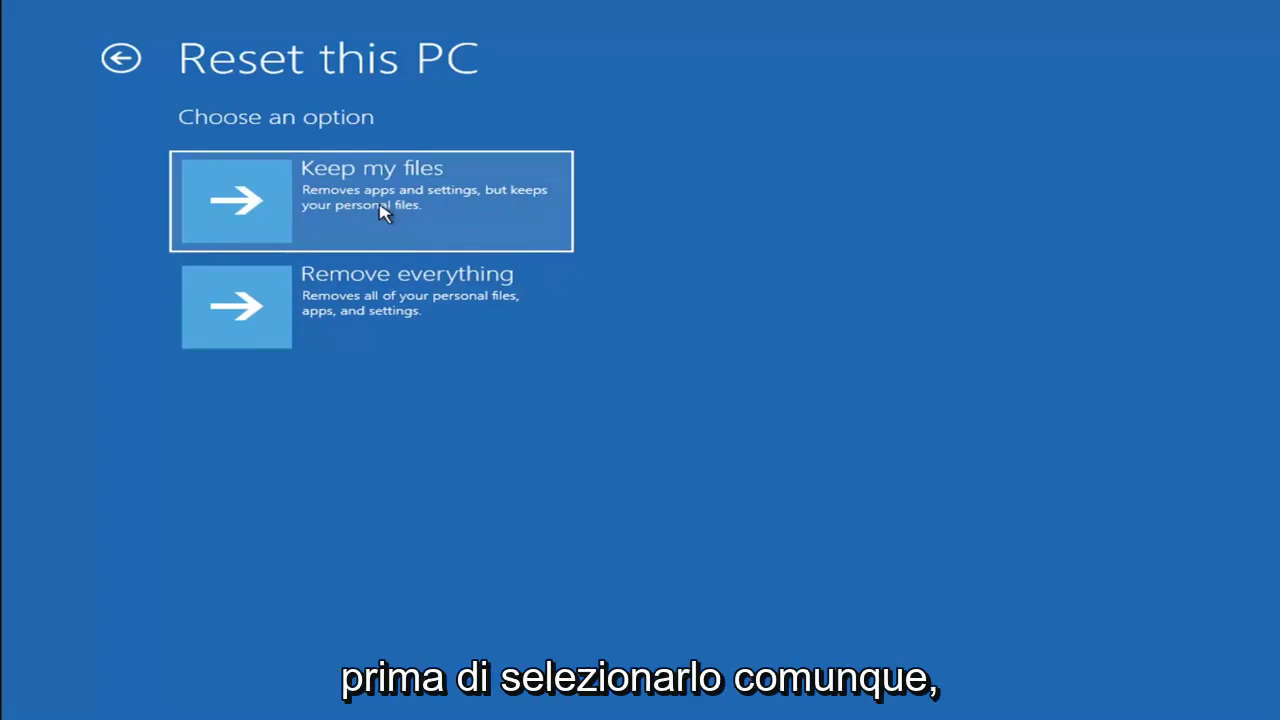
left_click(131, 60)
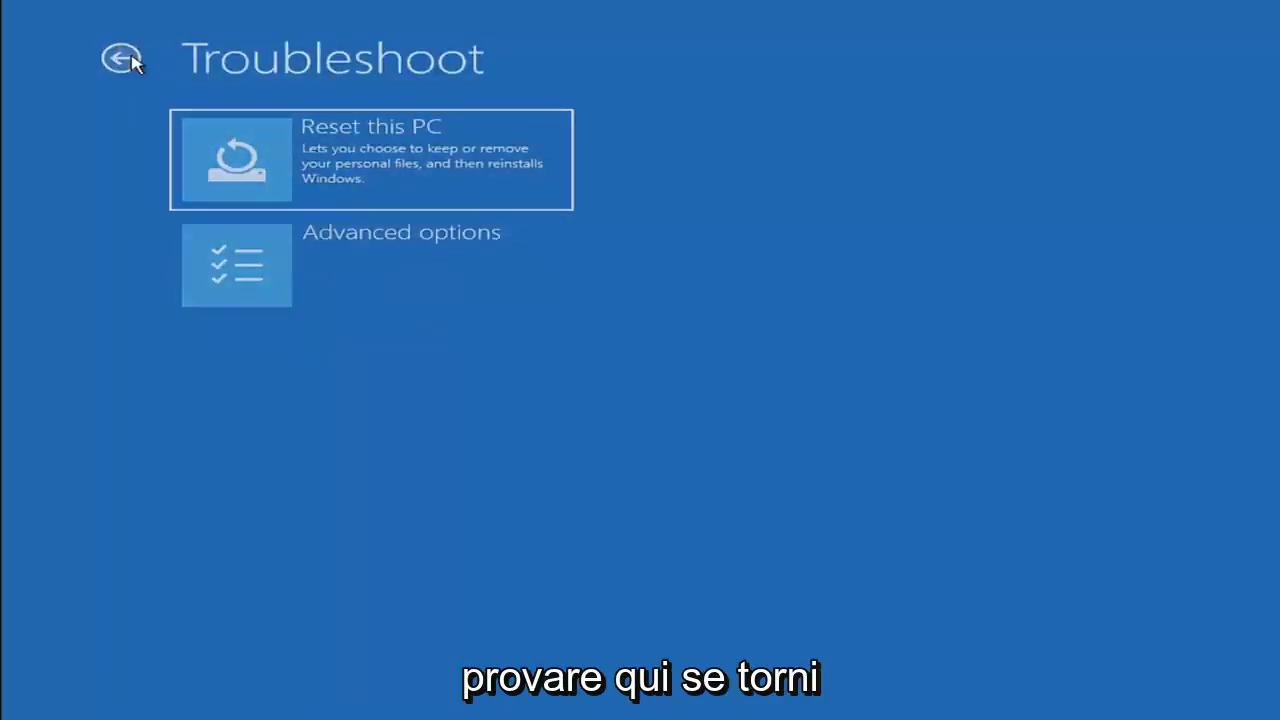
left_click(131, 60)
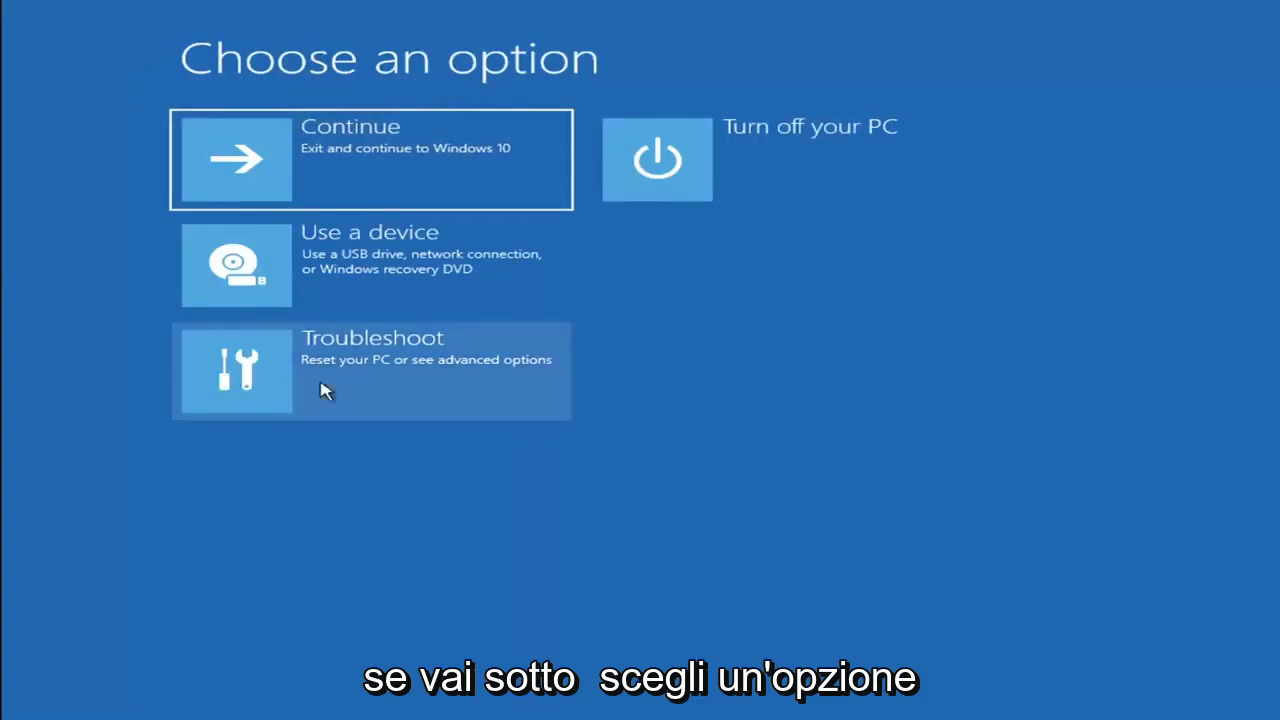
Step: Open Command Prompt from the advanced troubleshooting options and list the contents of drive C: with dir
left_click(390, 378)
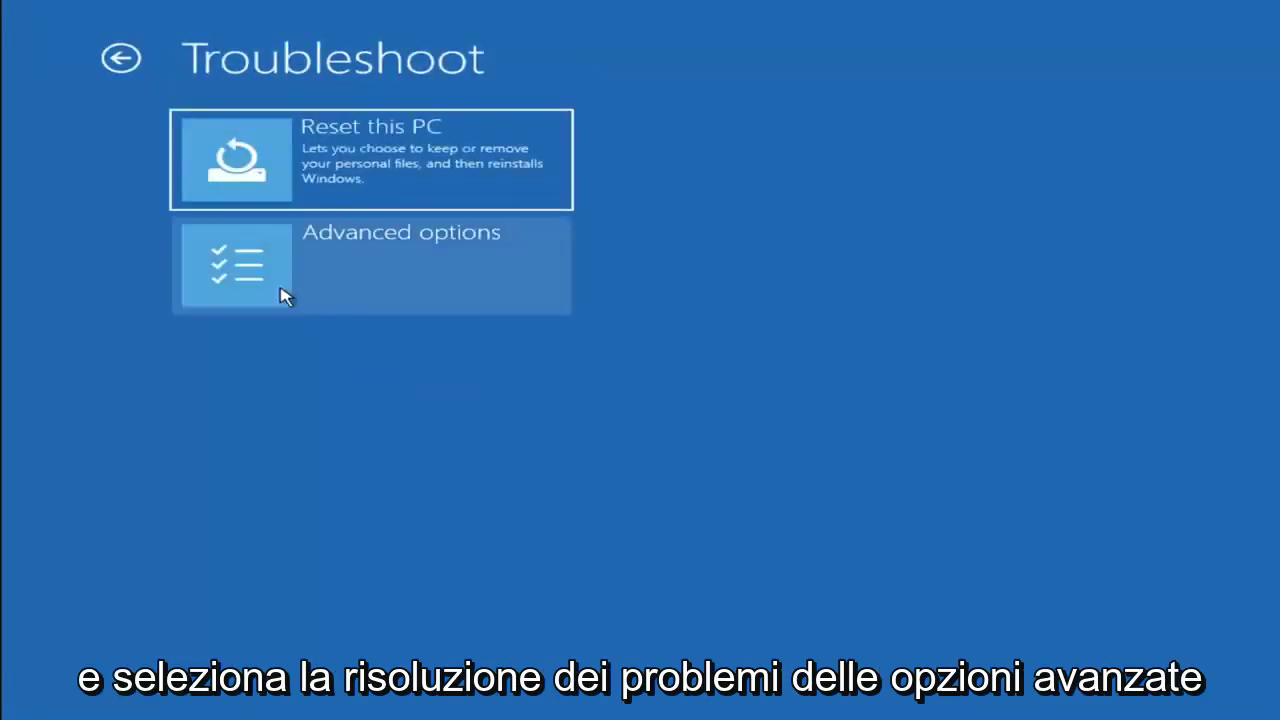
left_click(383, 277)
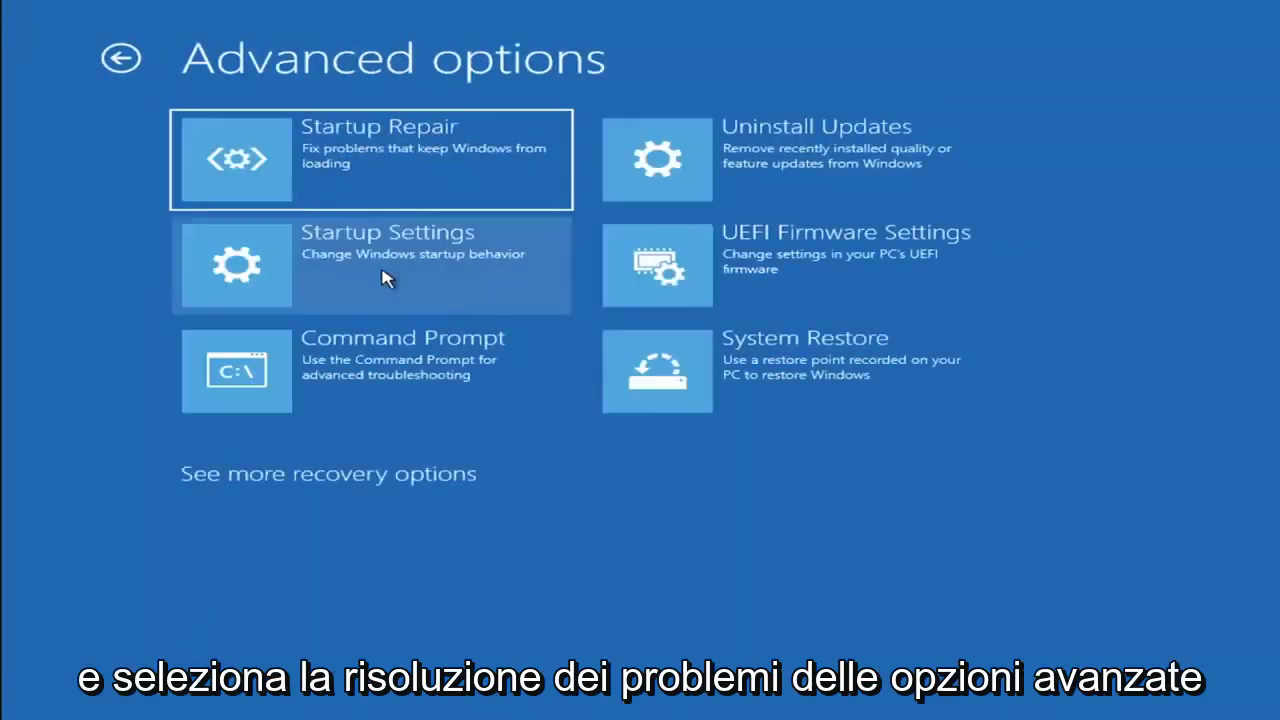
left_click(293, 375)
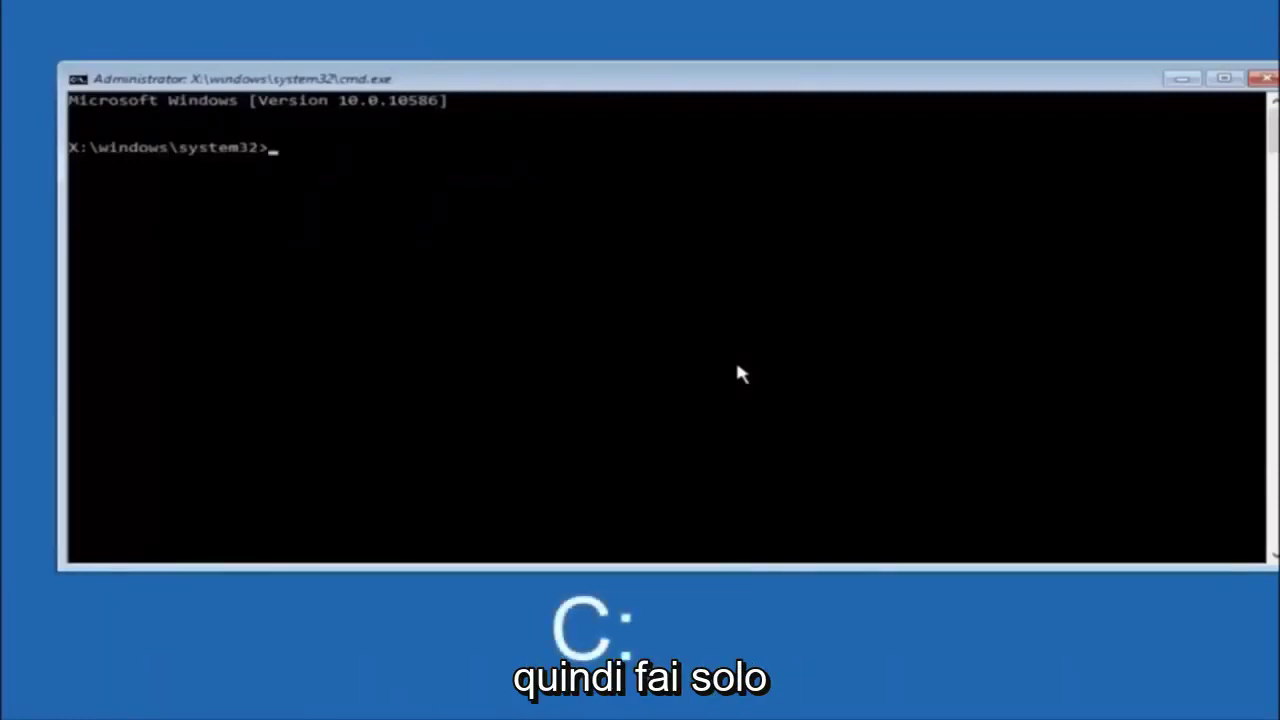
key("Return")
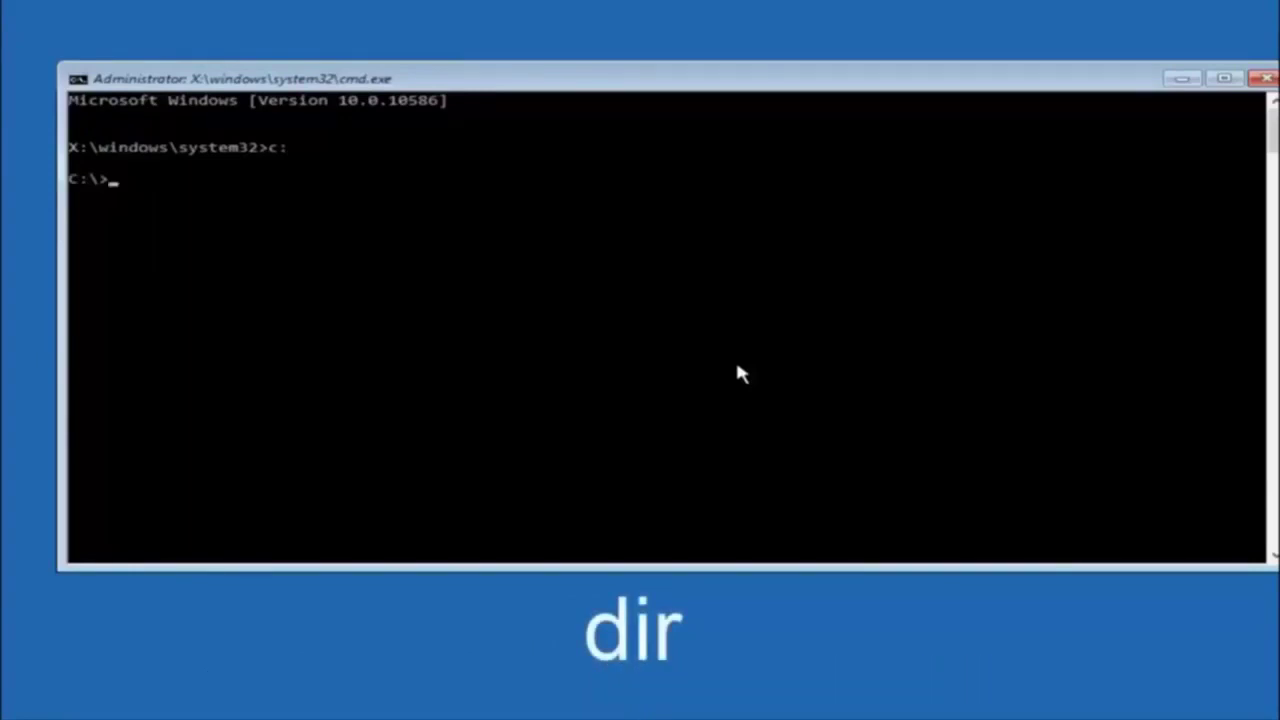
type("dir")
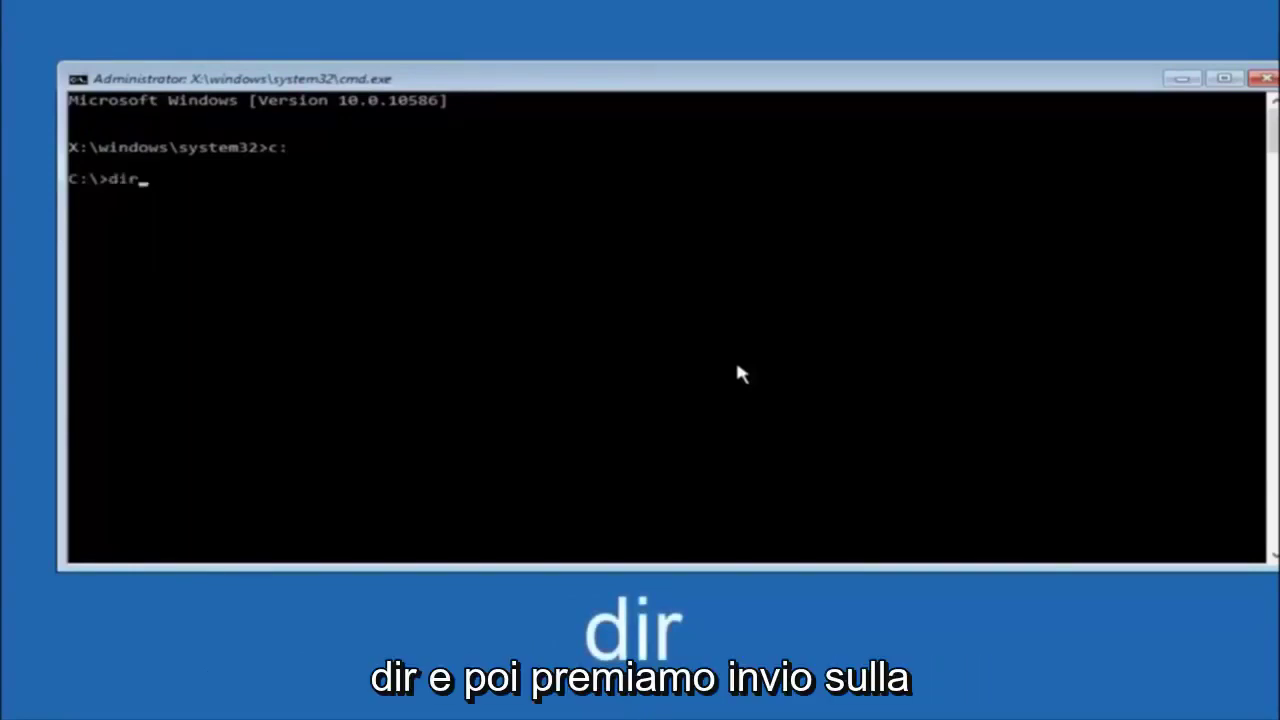
key("Return")
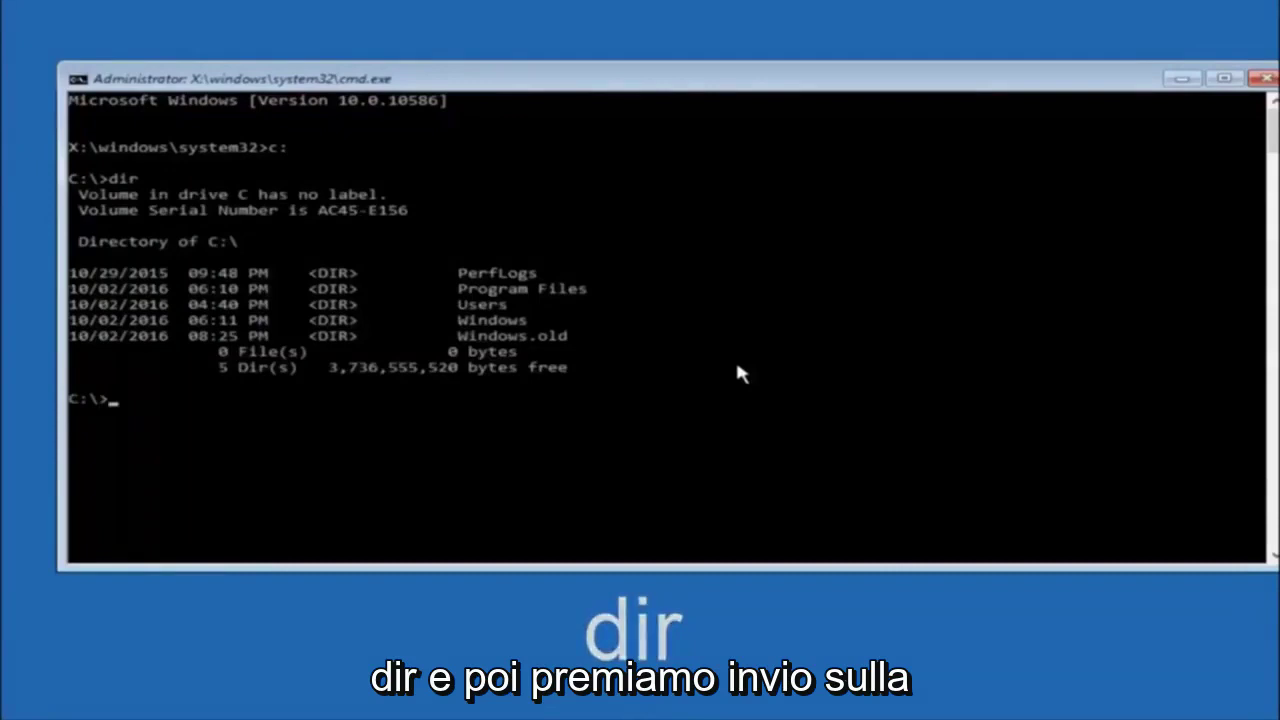
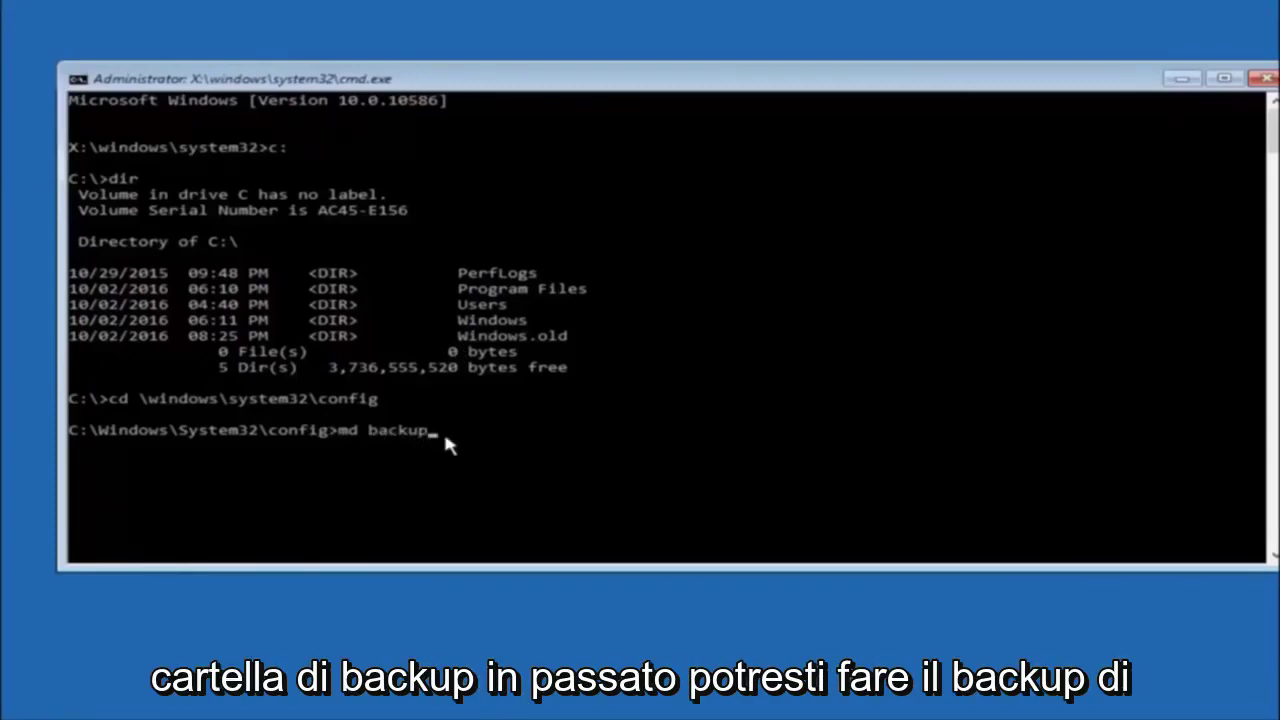
Step: Create the backup folder in C:\Windows\System32\config with md backup and copy all config files into it with copy *.* backup
type("1")
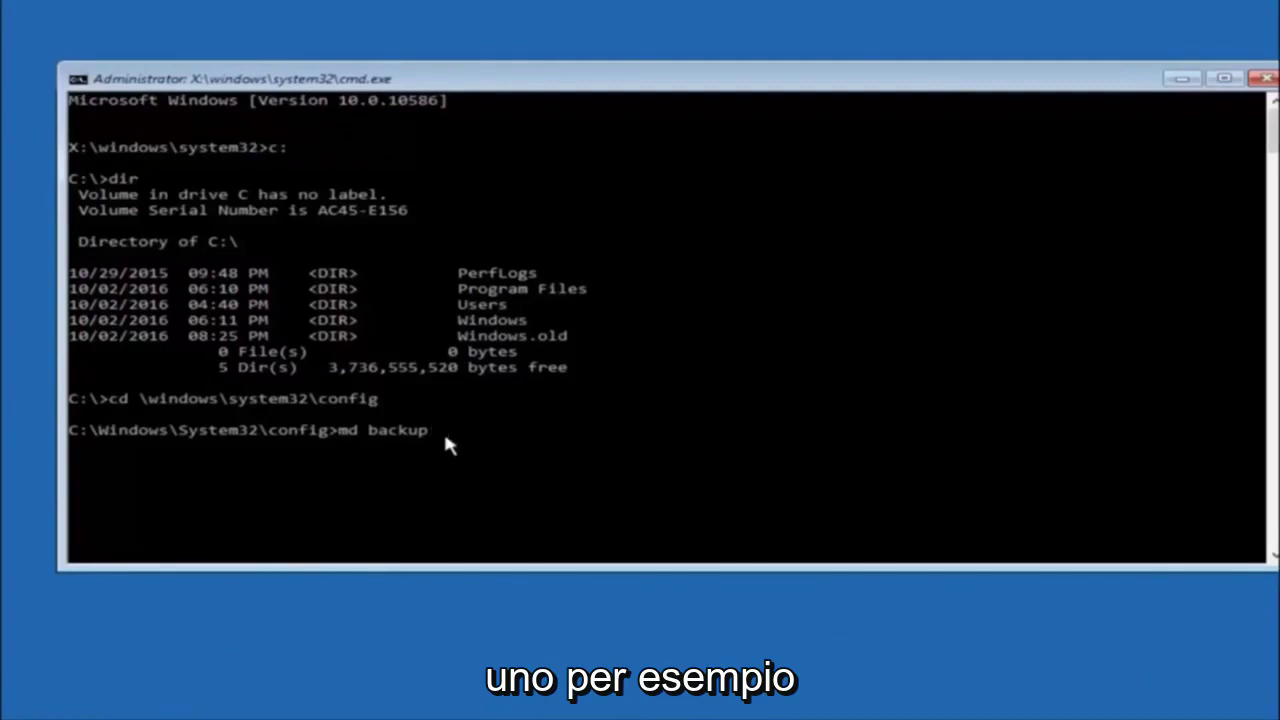
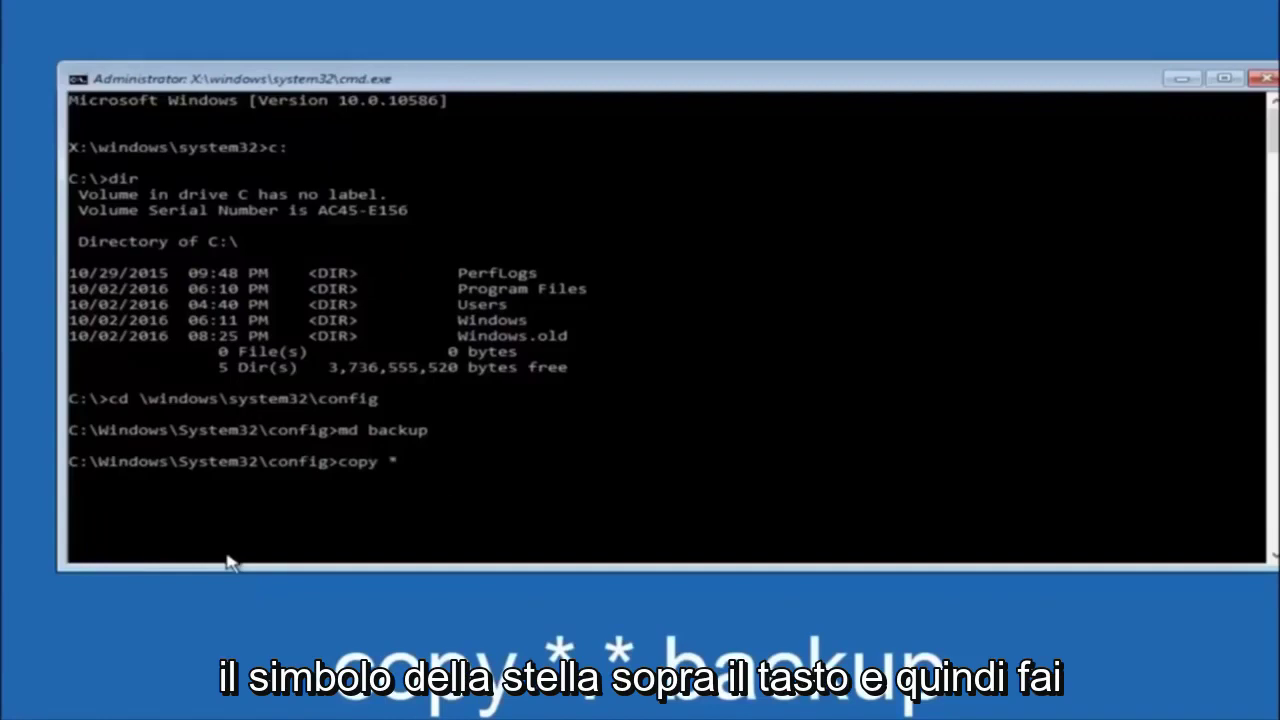
type("*.")
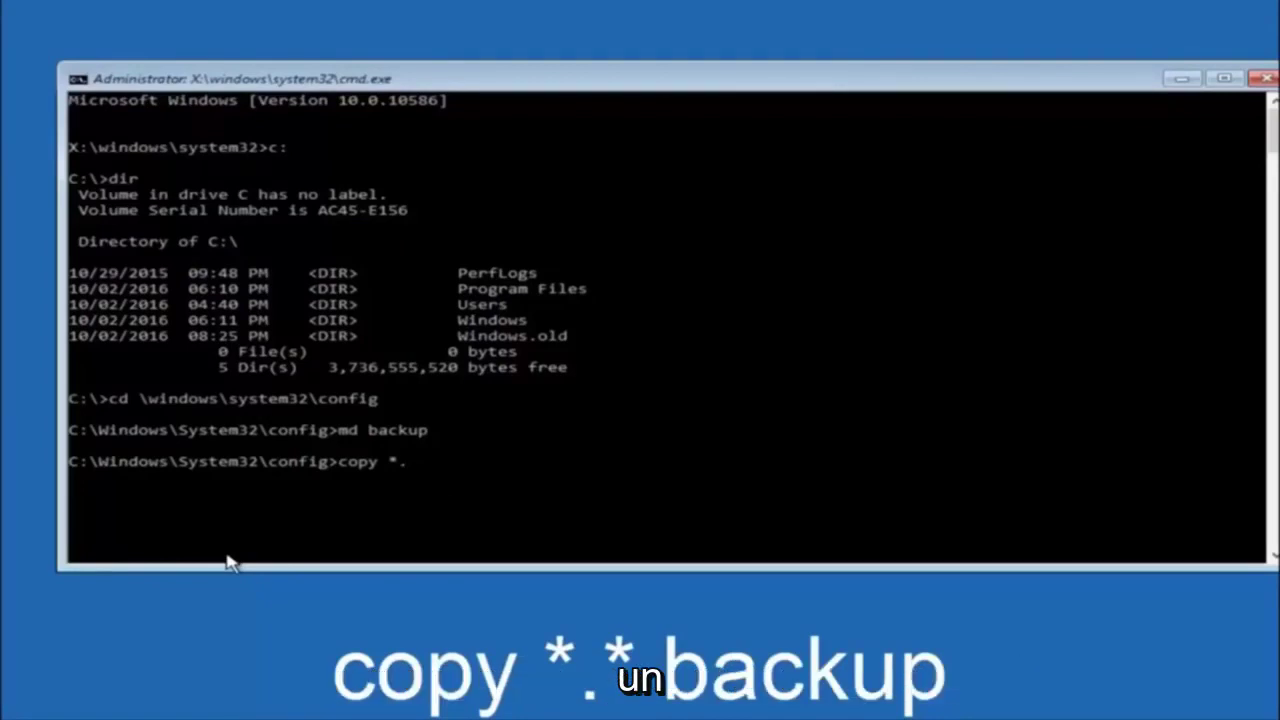
type("* ")
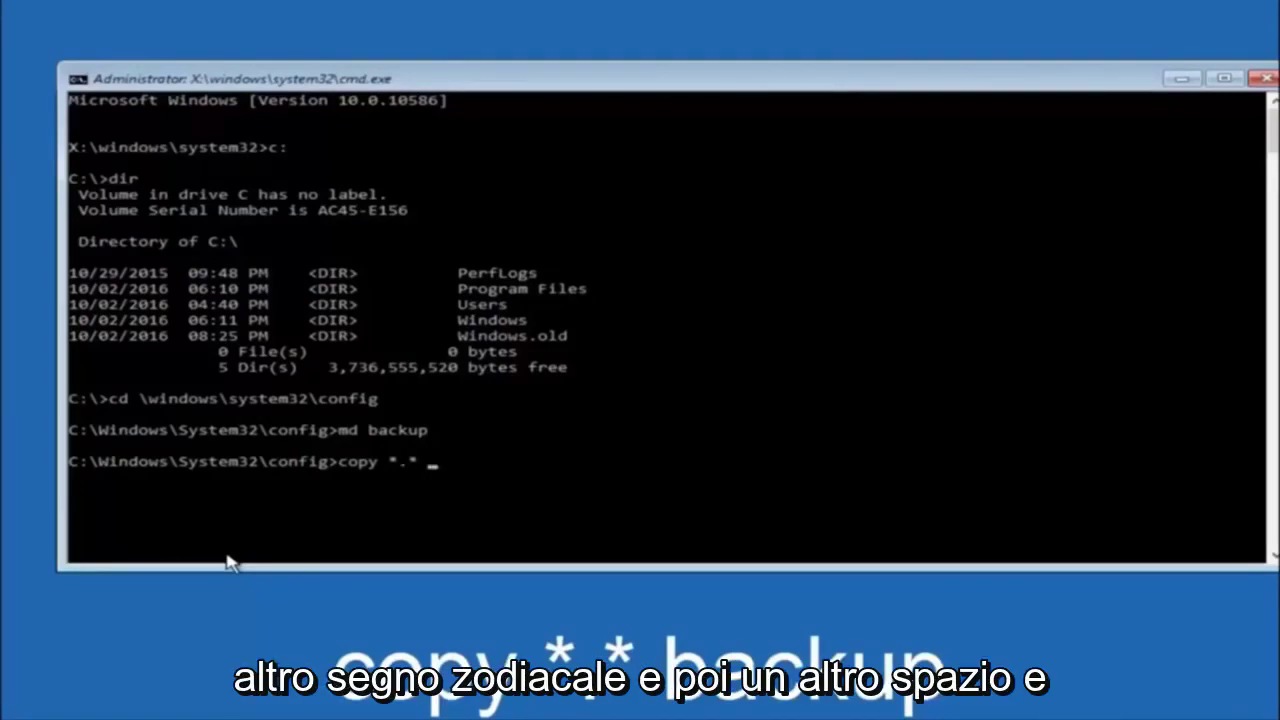
type("bac")
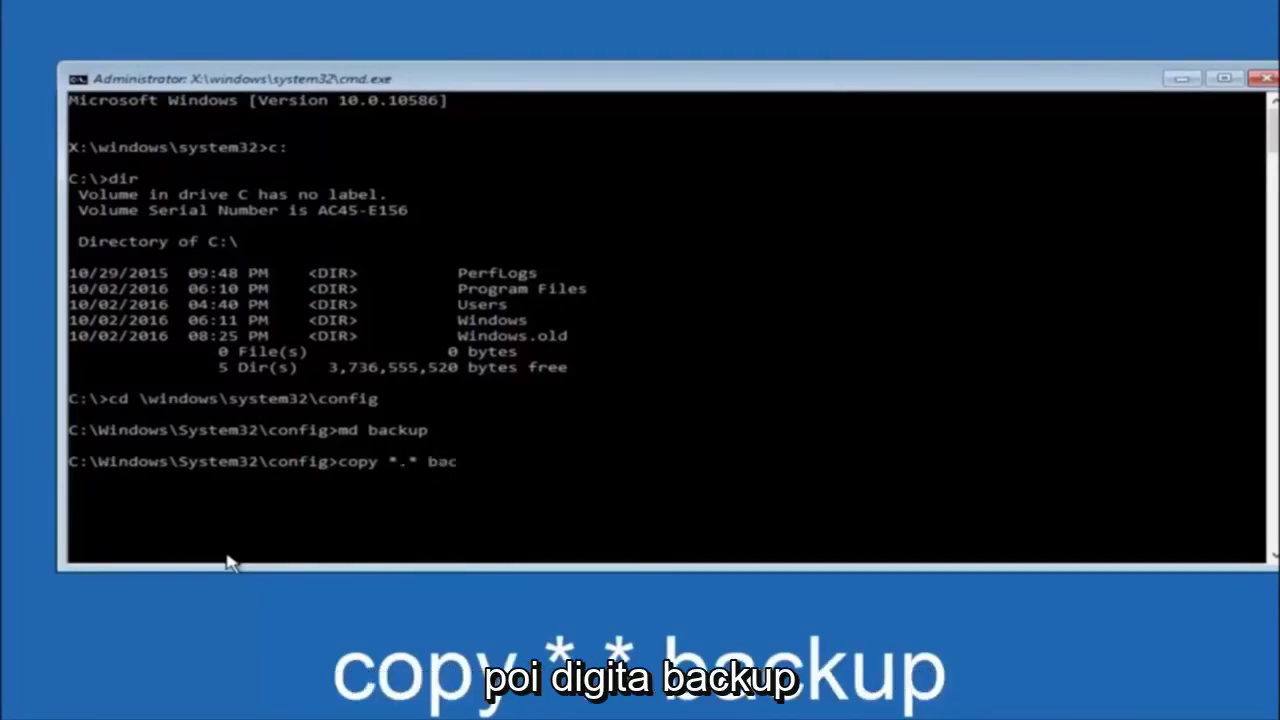
type("kup")
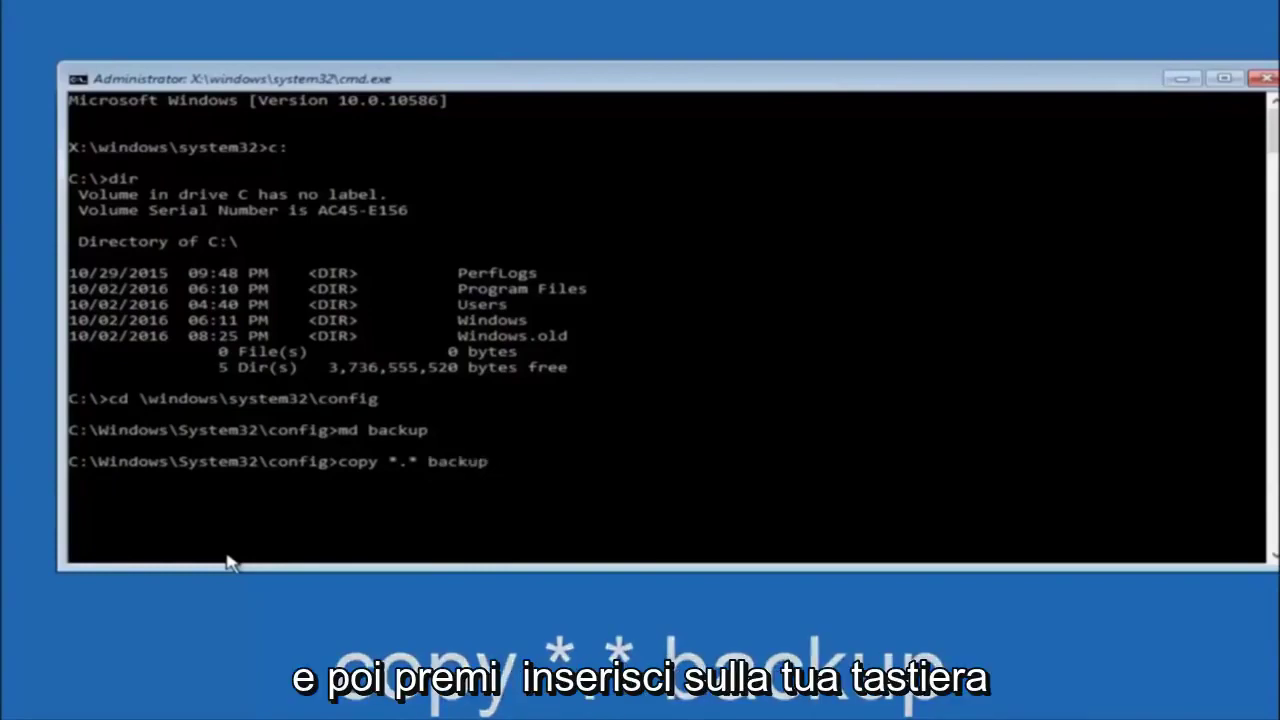
key("Return")
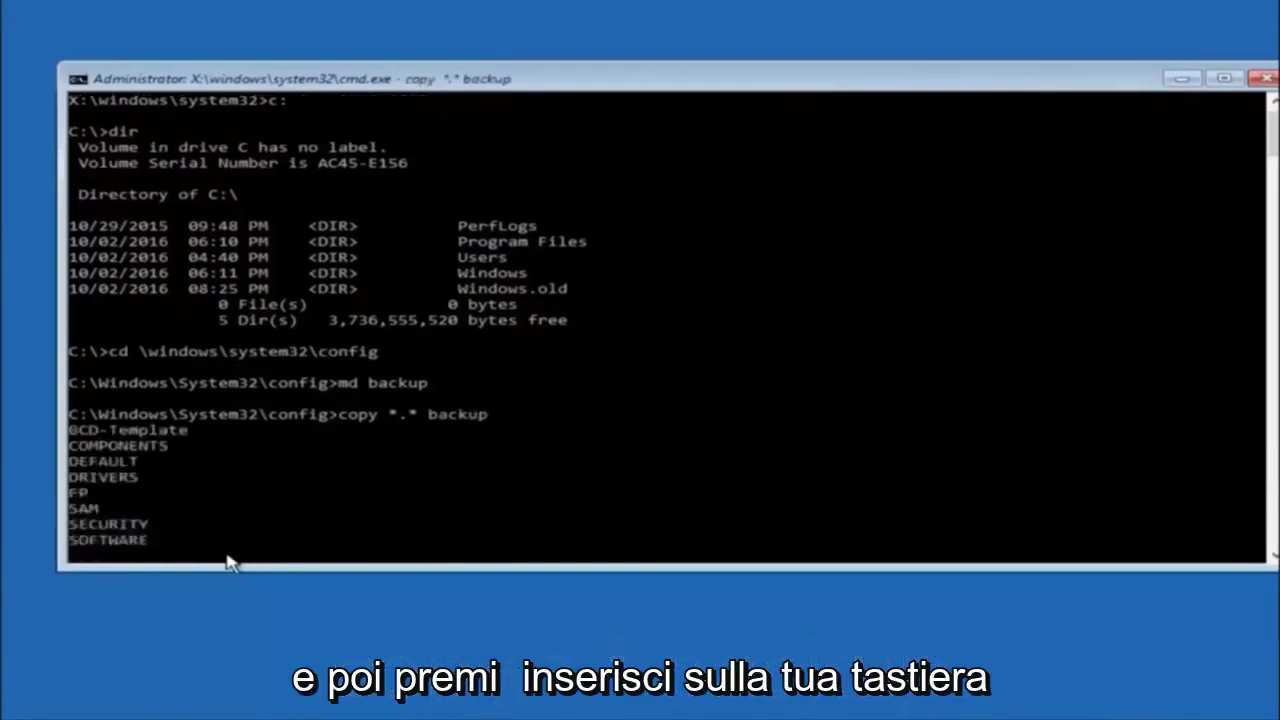
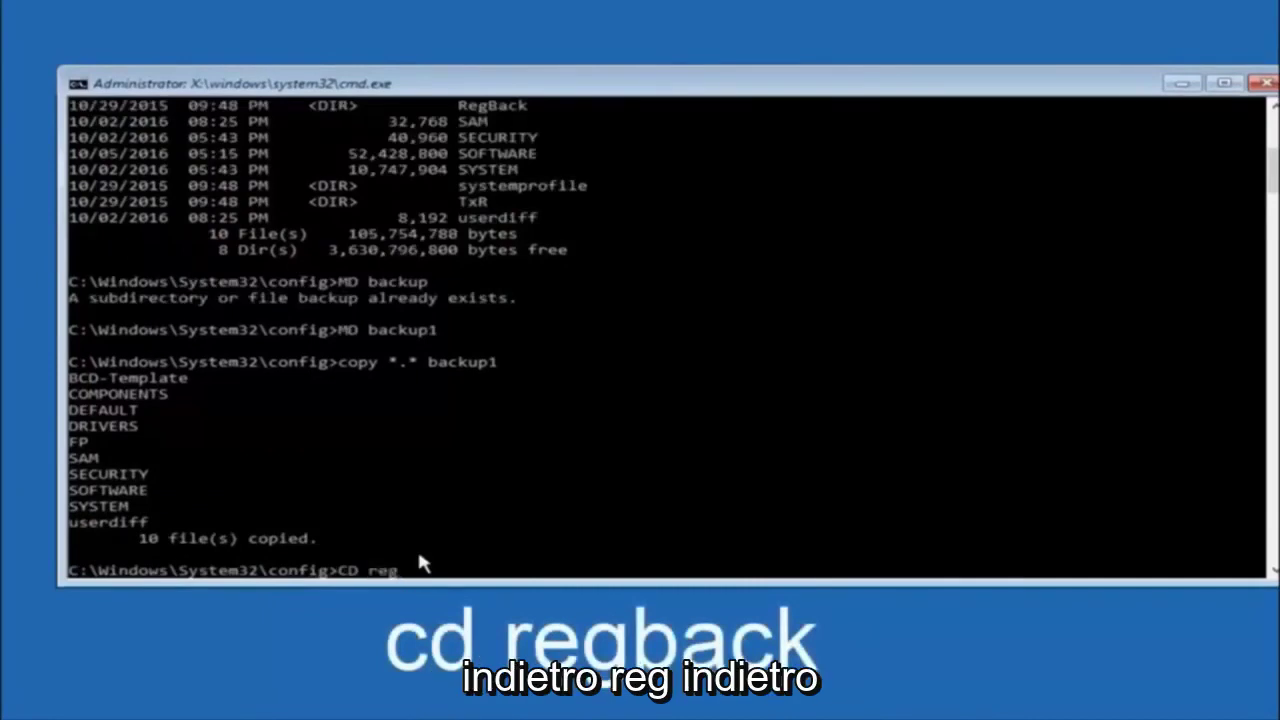
Step: Change to the RegBack subfolder with CD regback and list its contents with dir
type("back")
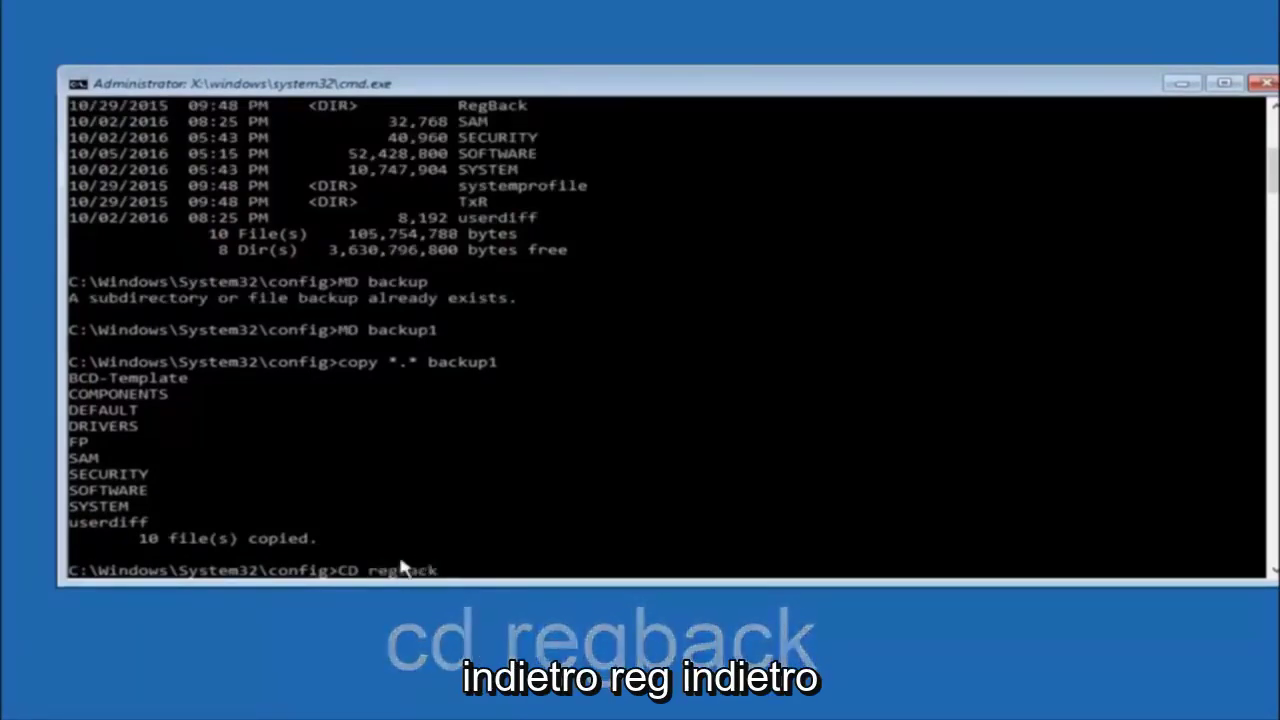
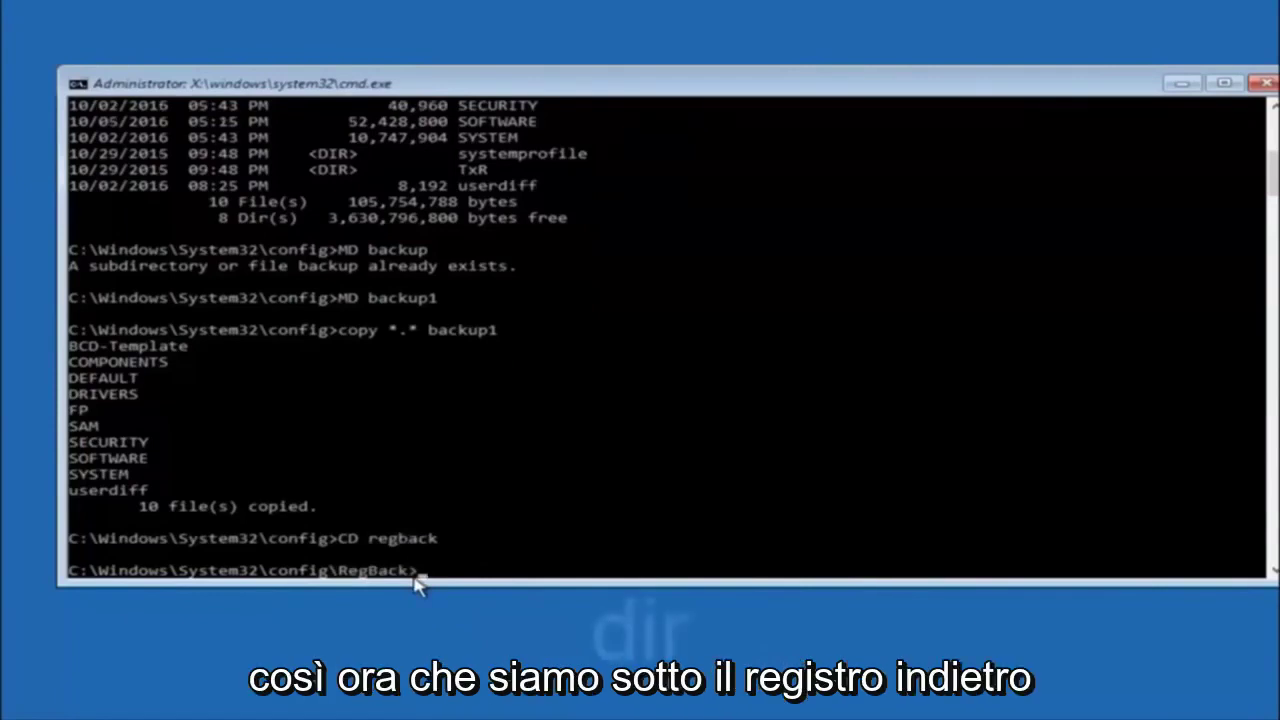
type("dir")
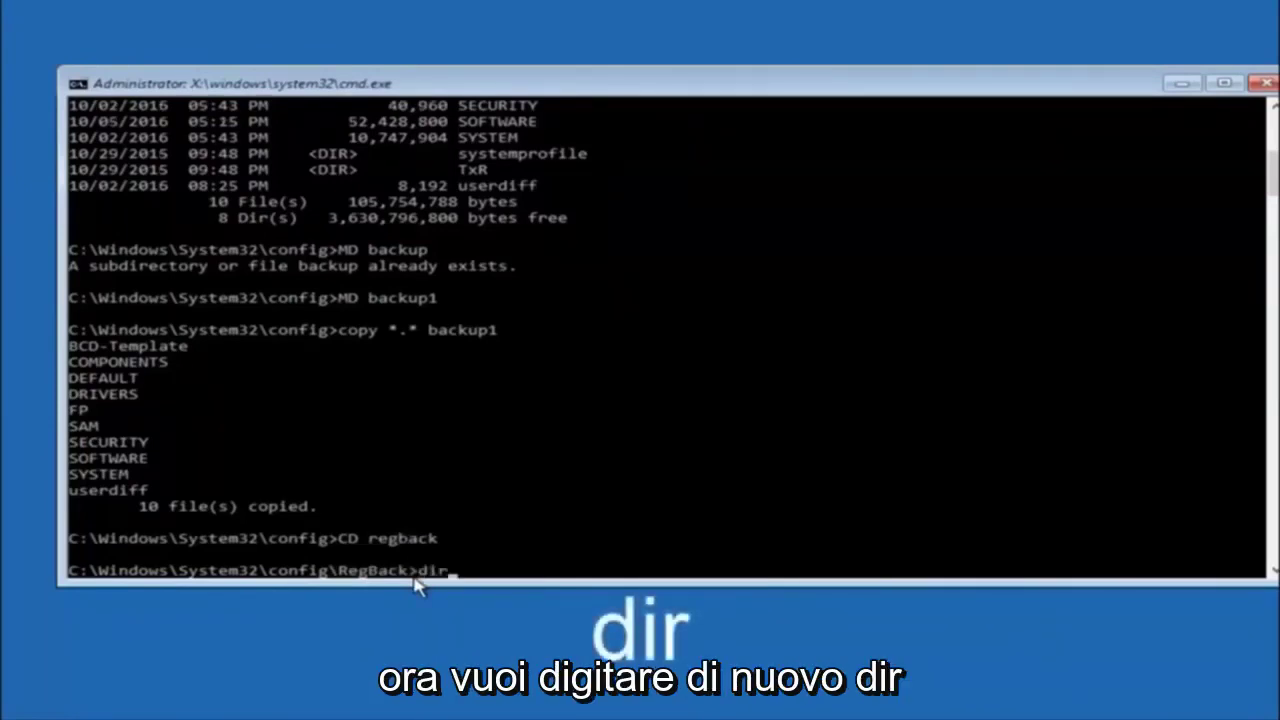
key("Return")
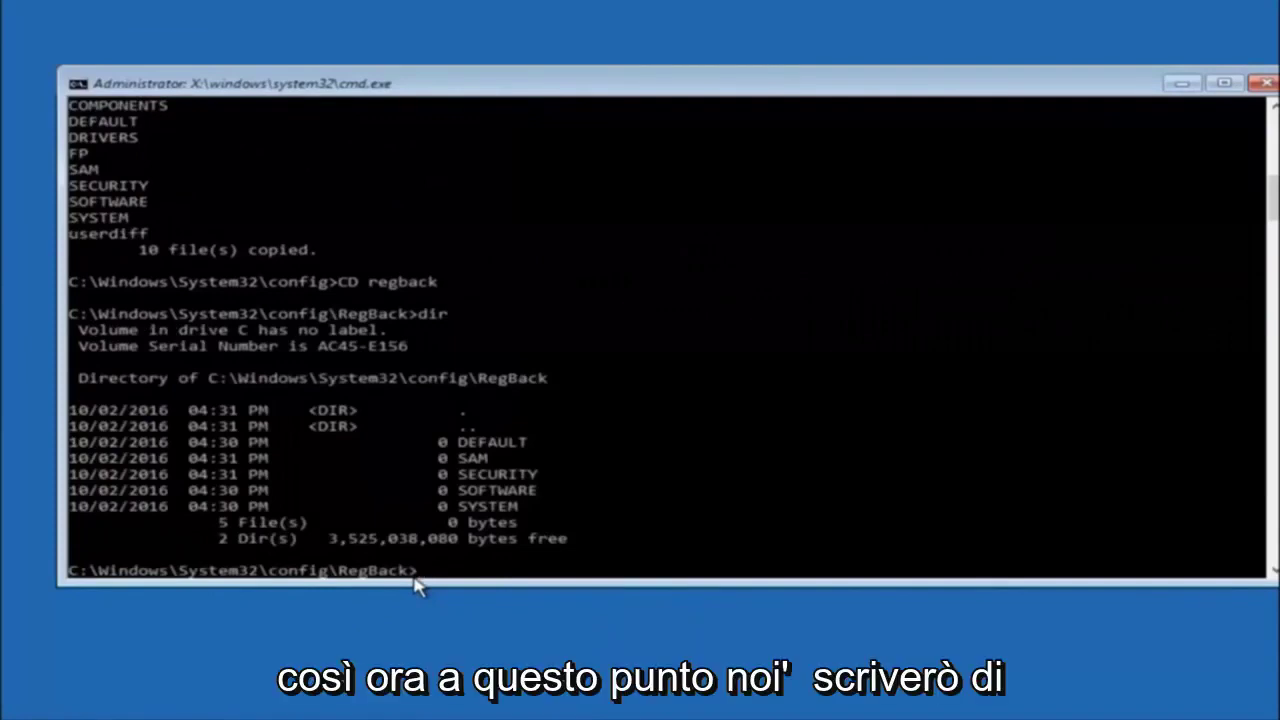
Step: Copy all RegBack files to the parent config folder with copy *.* .., answer A to overwrite all, and close Command Prompt
type("copy")
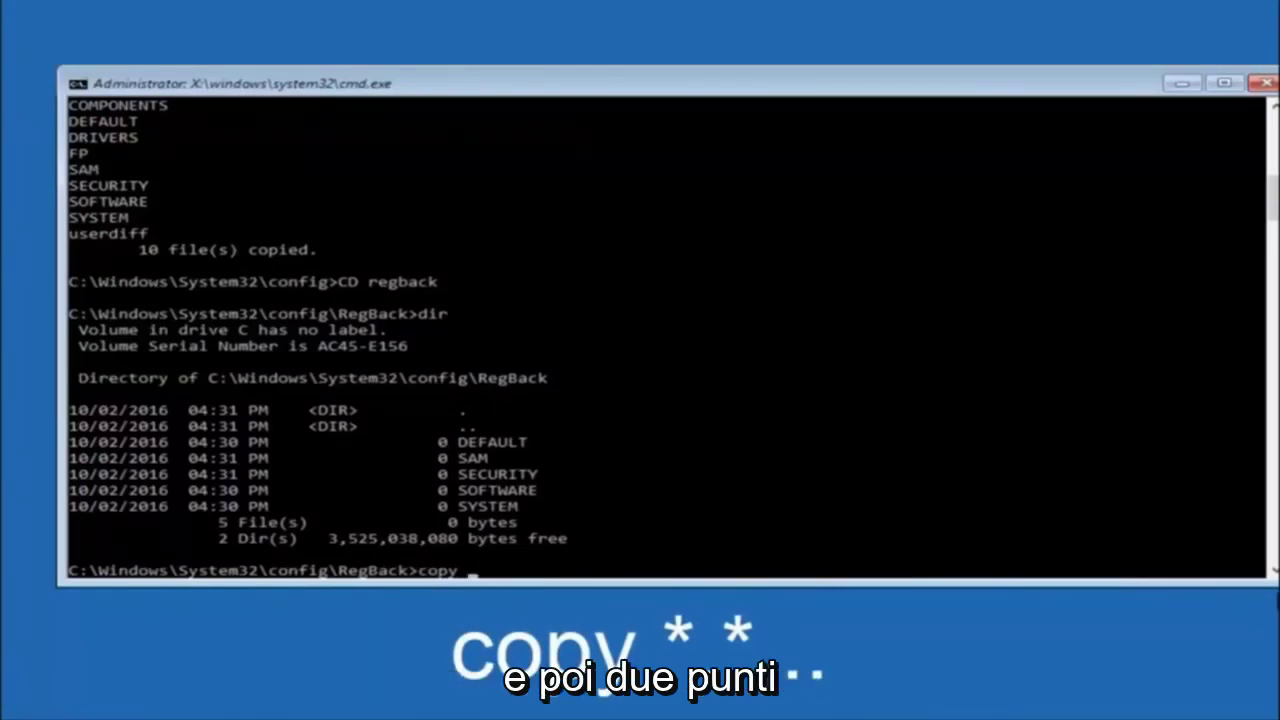
left_click(476, 574)
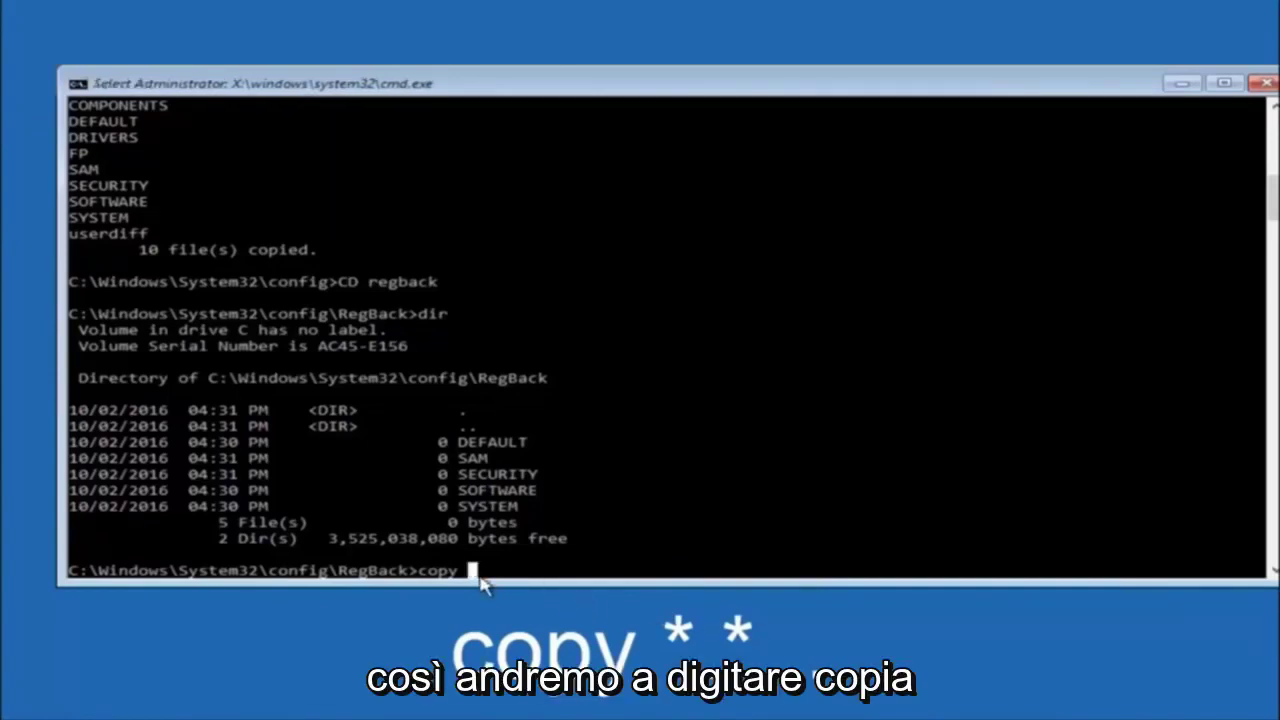
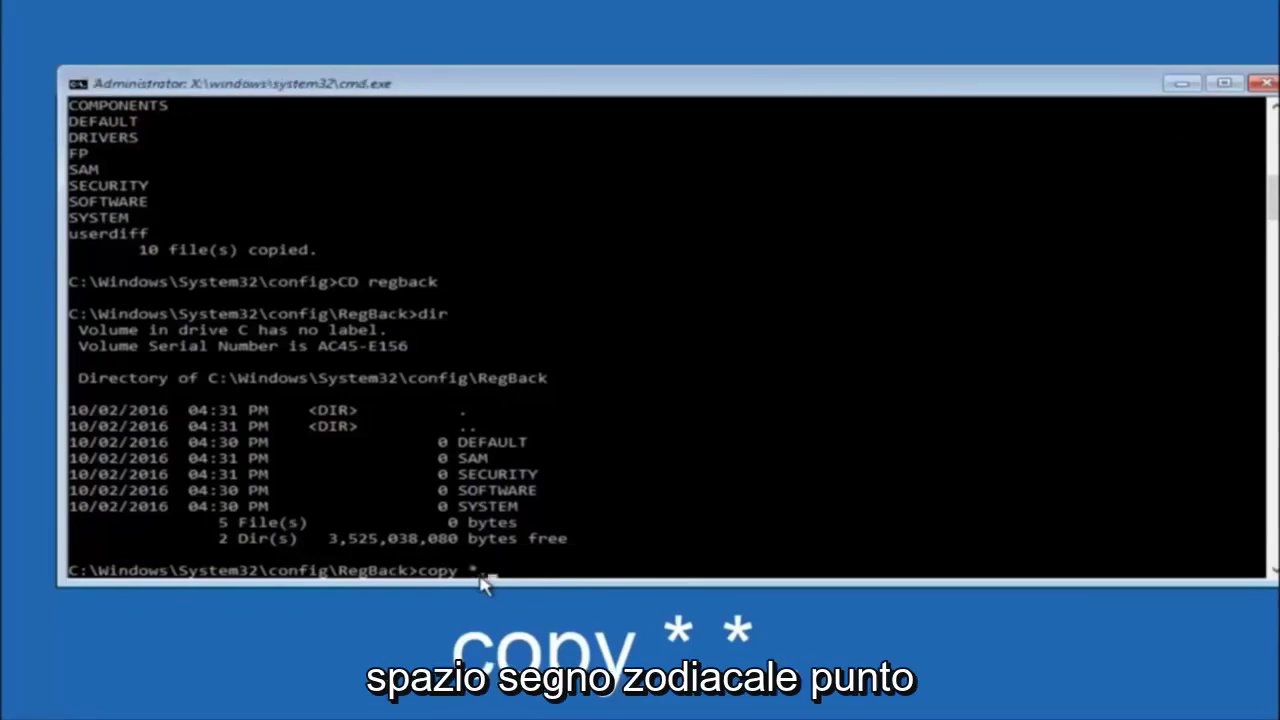
type("*")
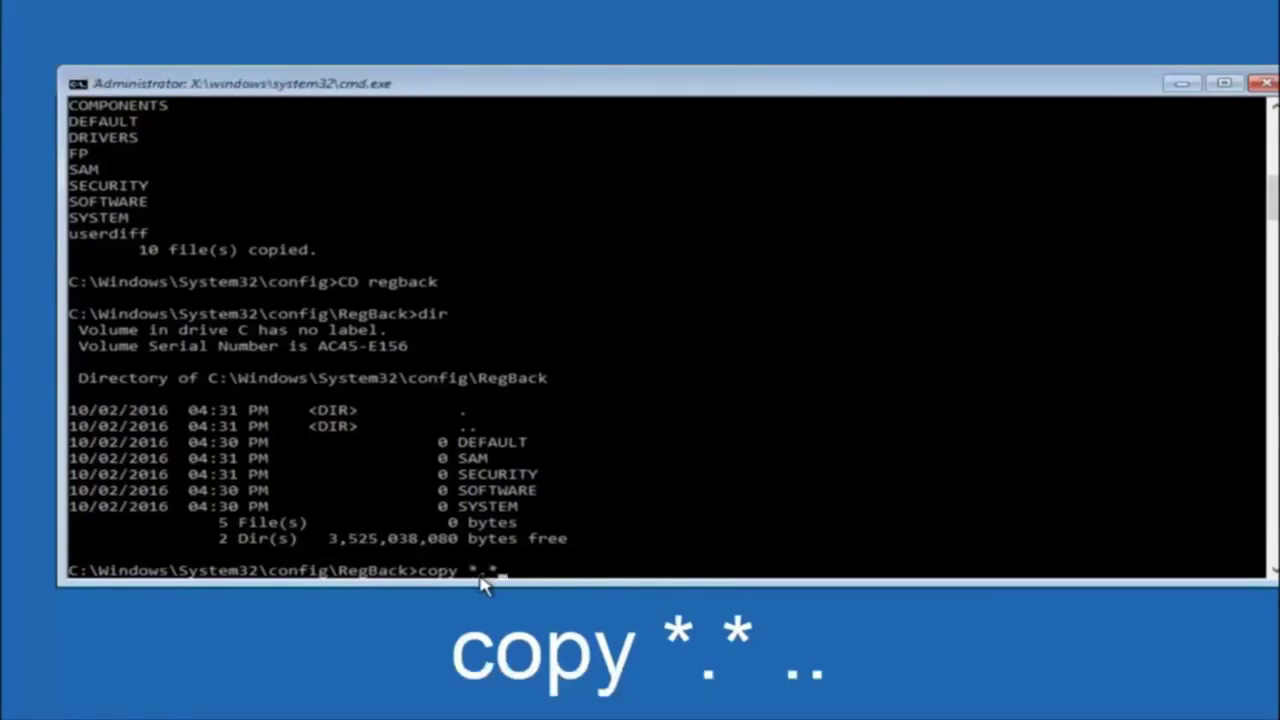
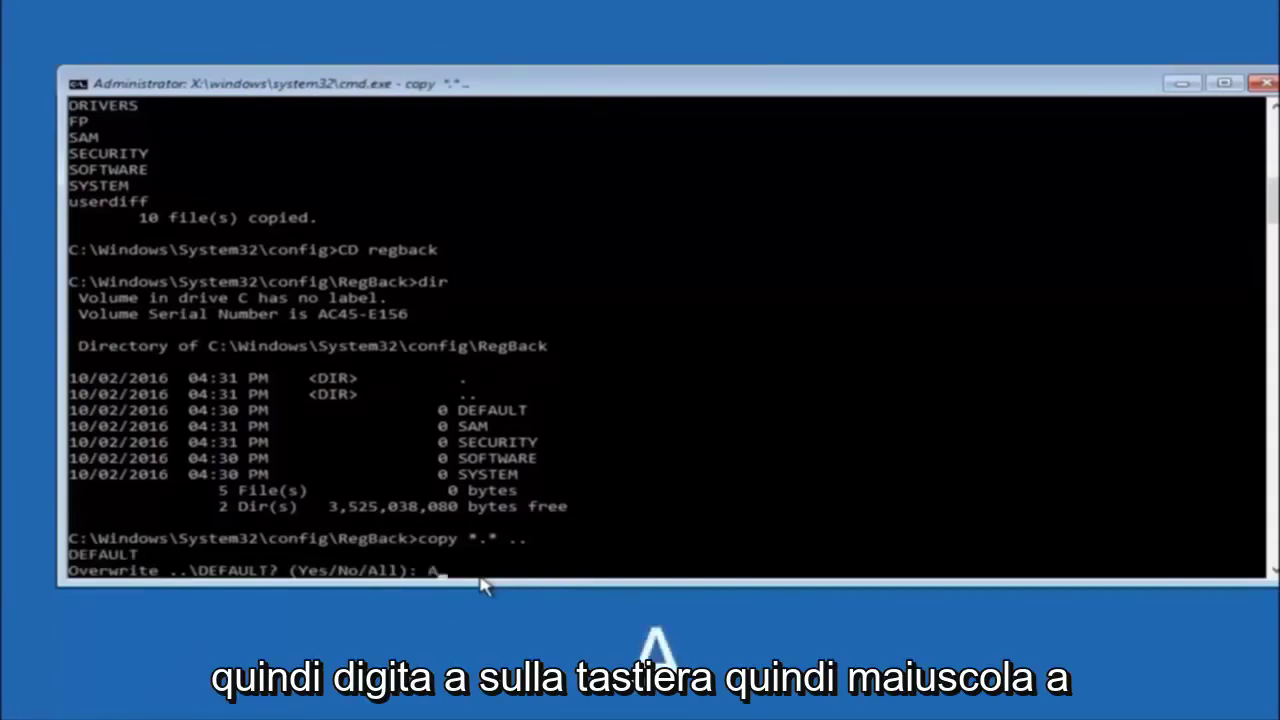
key("Return")
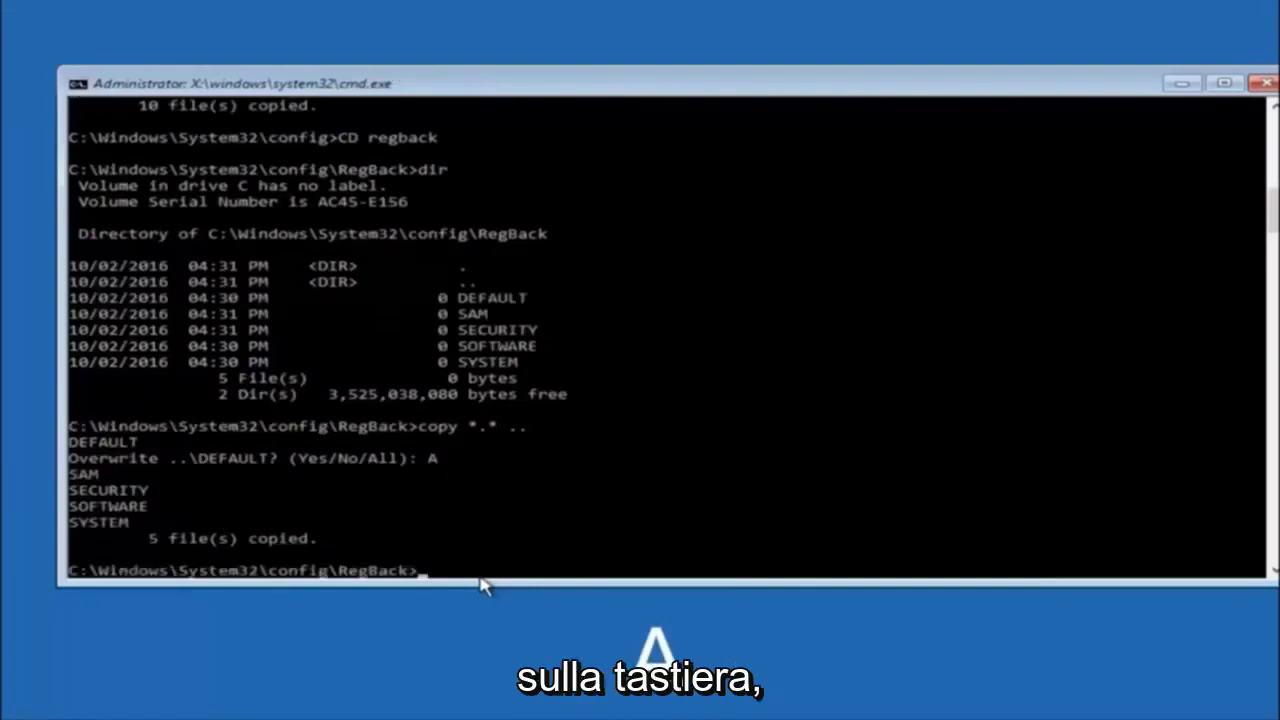
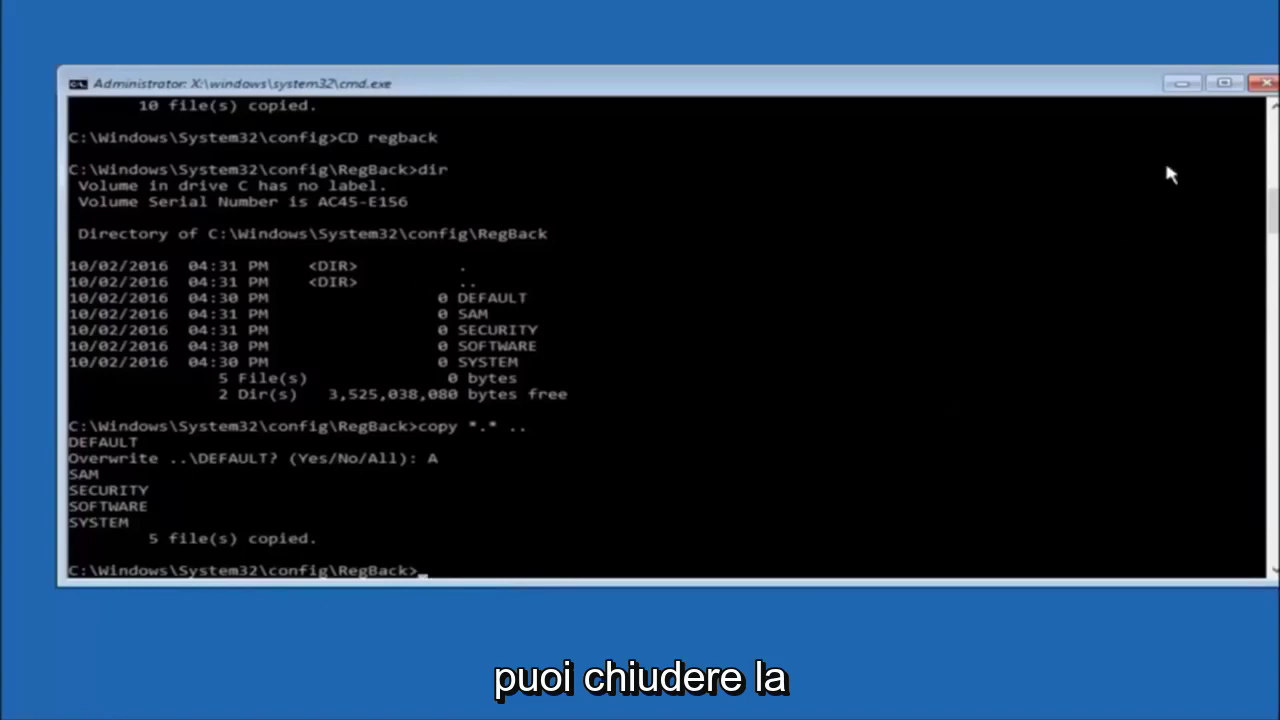
left_click(1265, 83)
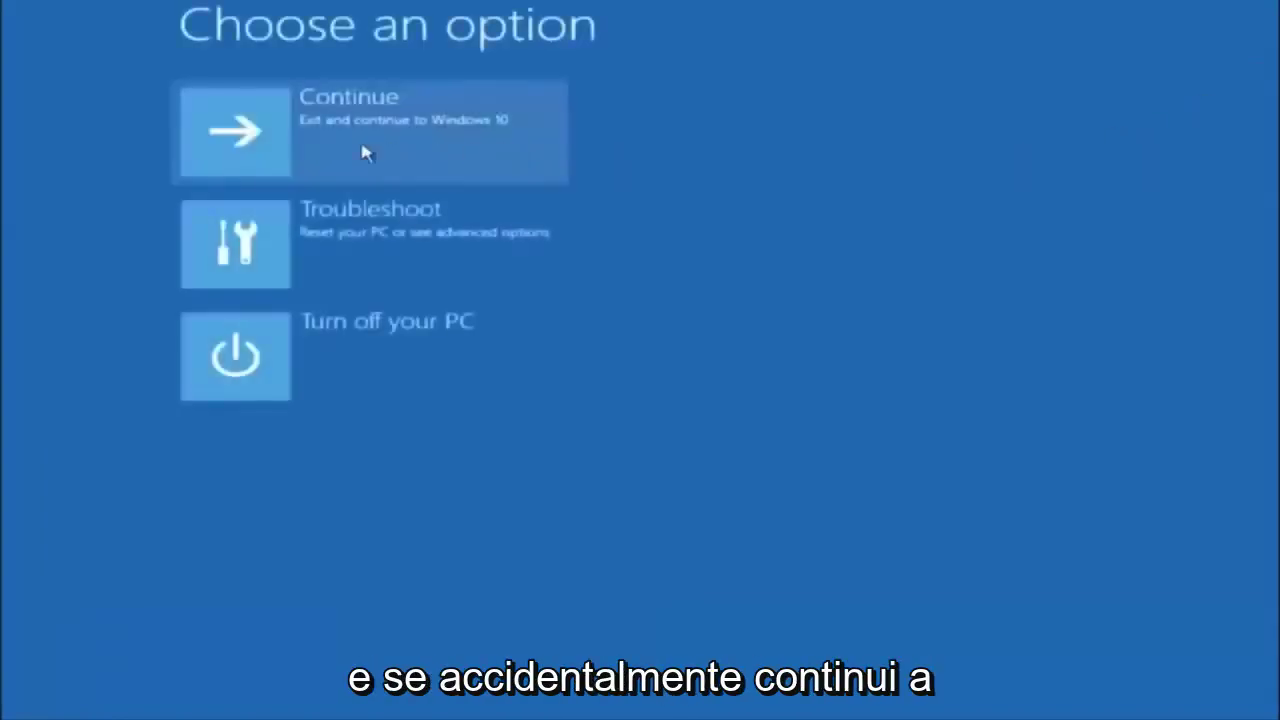